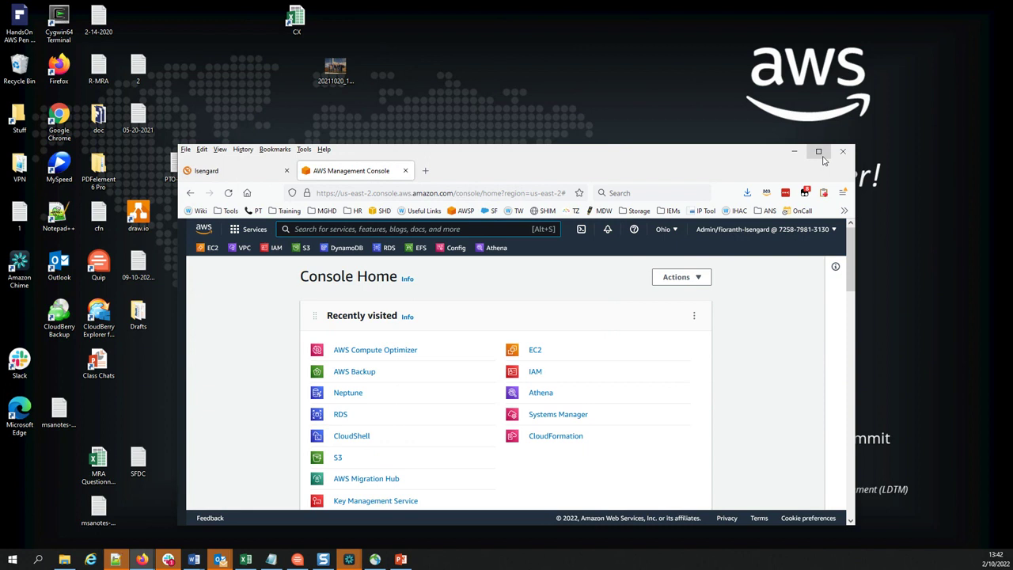
Step: Maximize the browser window, open AWS Backup from the recently visited services, and review its dashboard's job summaries
click(820, 153)
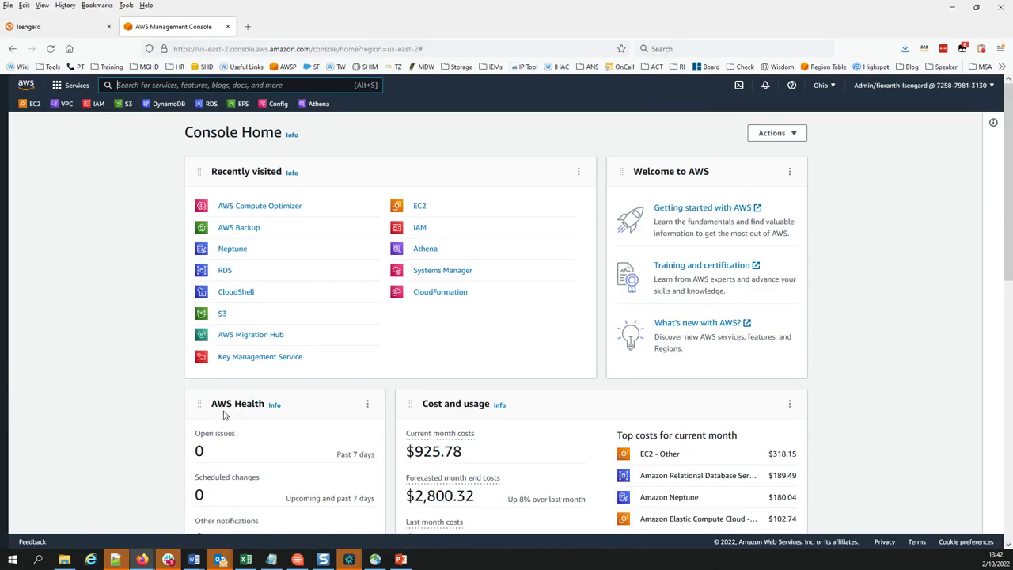
click(233, 228)
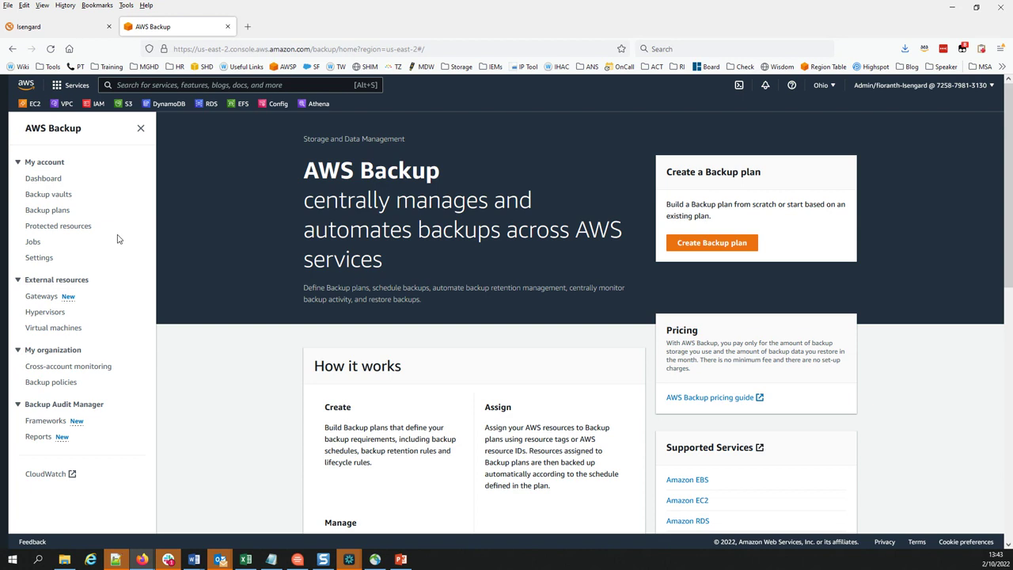
click(47, 179)
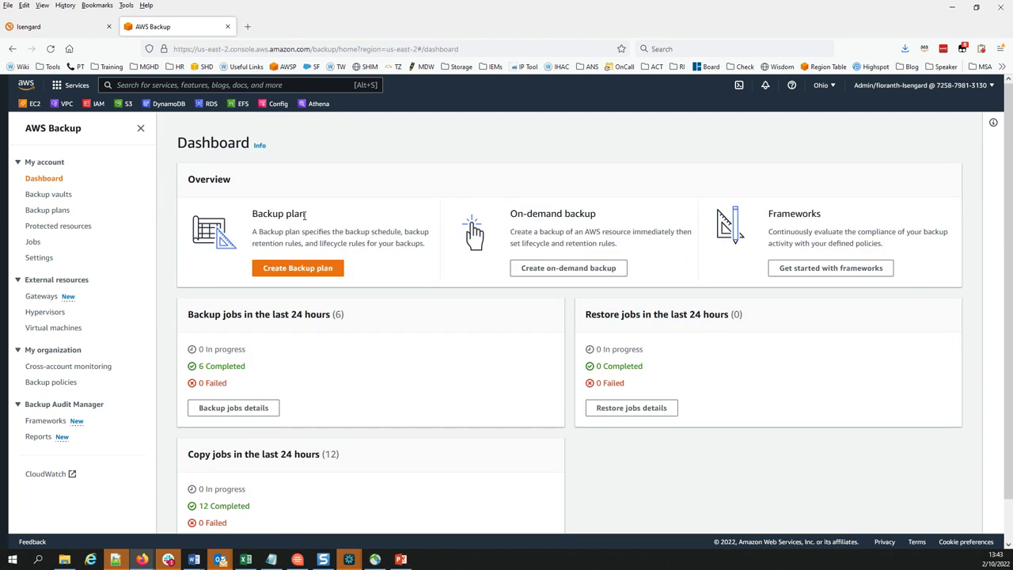
scroll(305, 215, down, 1)
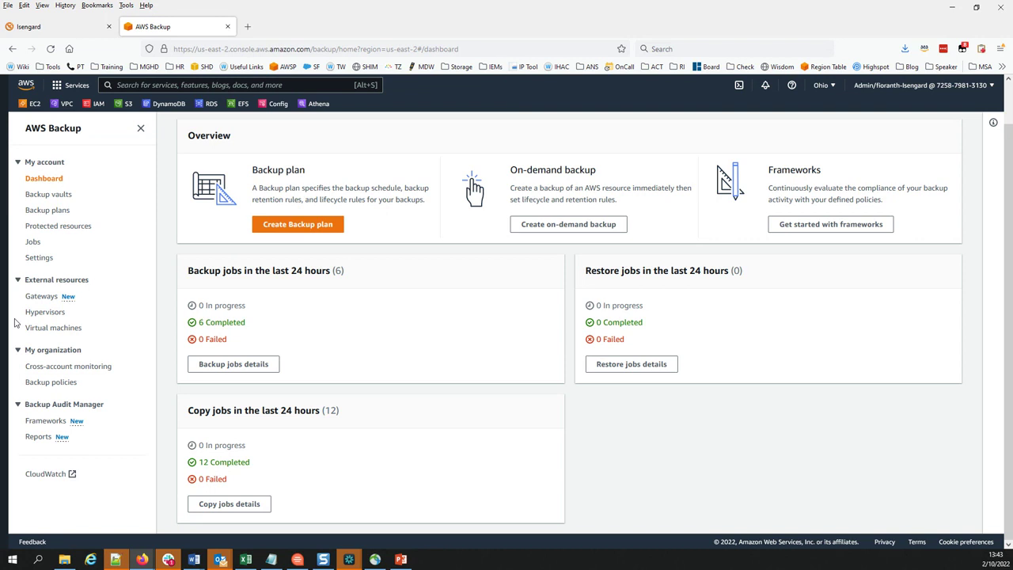
Step: Open the Default backup vault and examine its summary, list of recovery points and access policy
click(47, 194)
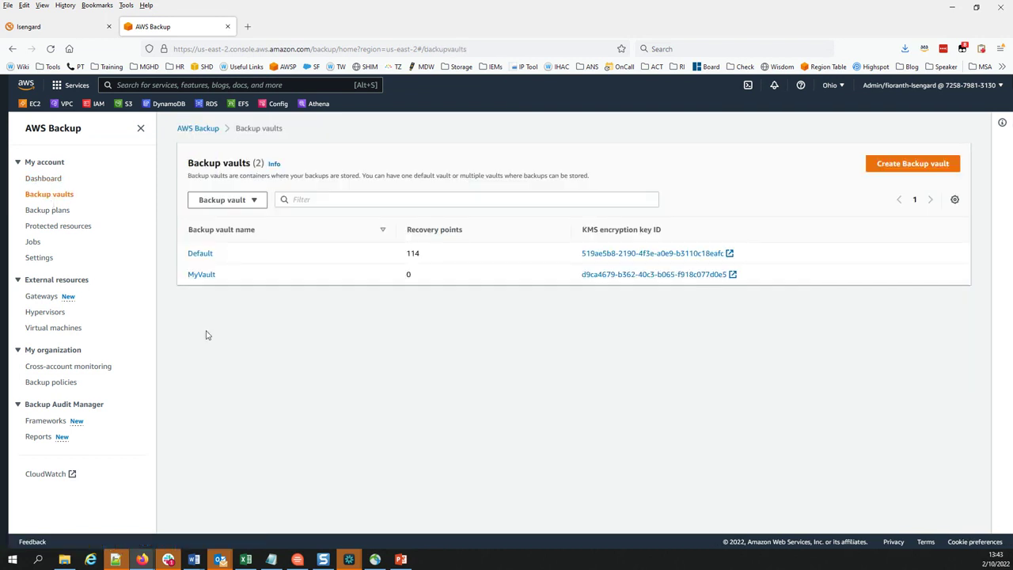
click(195, 256)
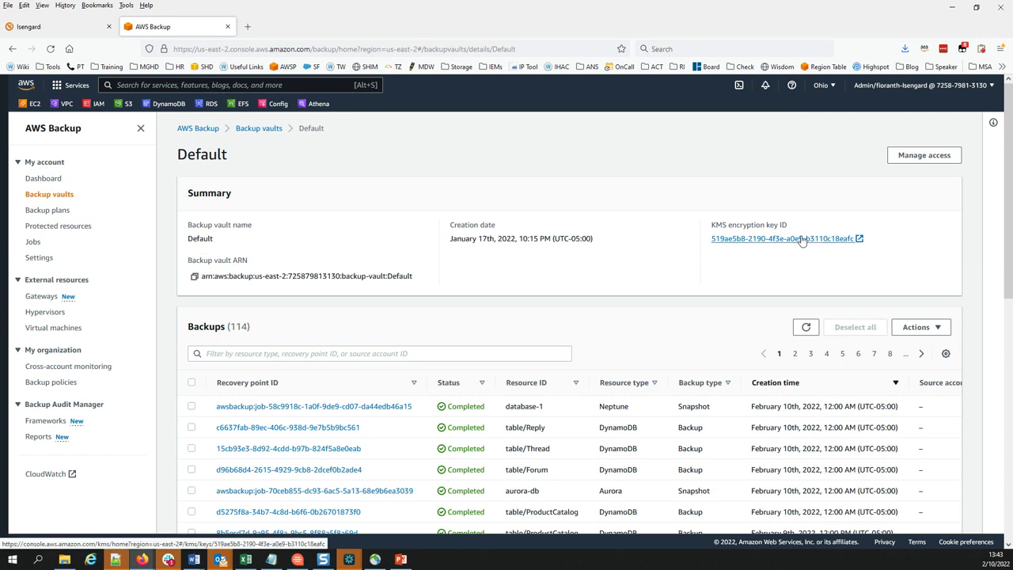
scroll(802, 241, down, 1)
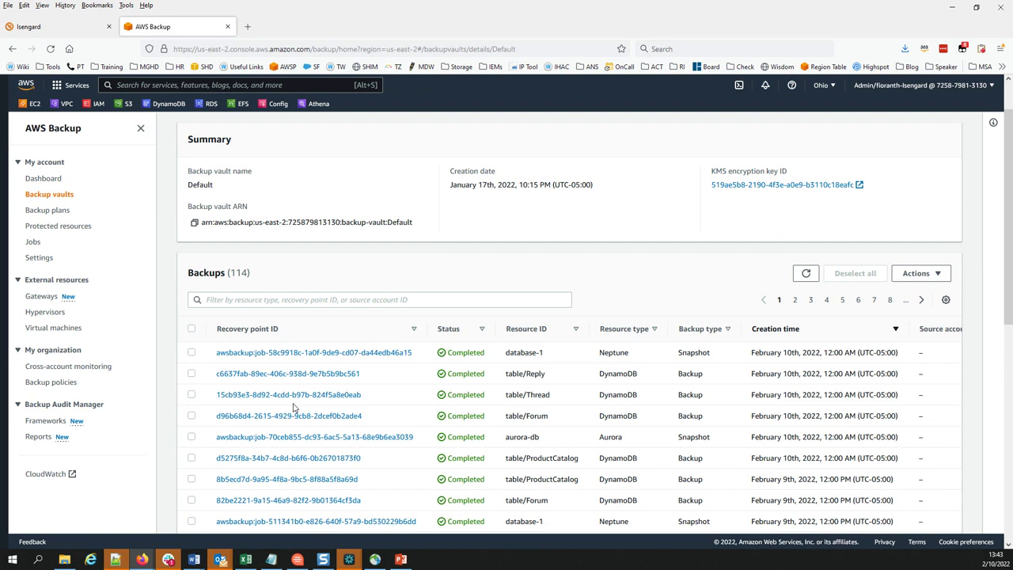
scroll(293, 407, down, 1)
scroll(293, 406, down, 2)
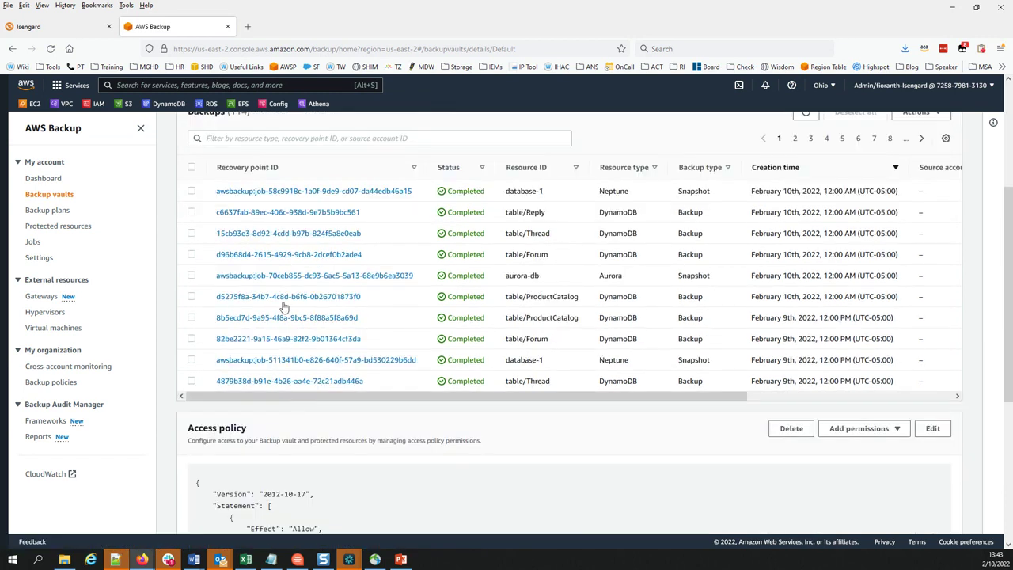
scroll(284, 307, up, 1)
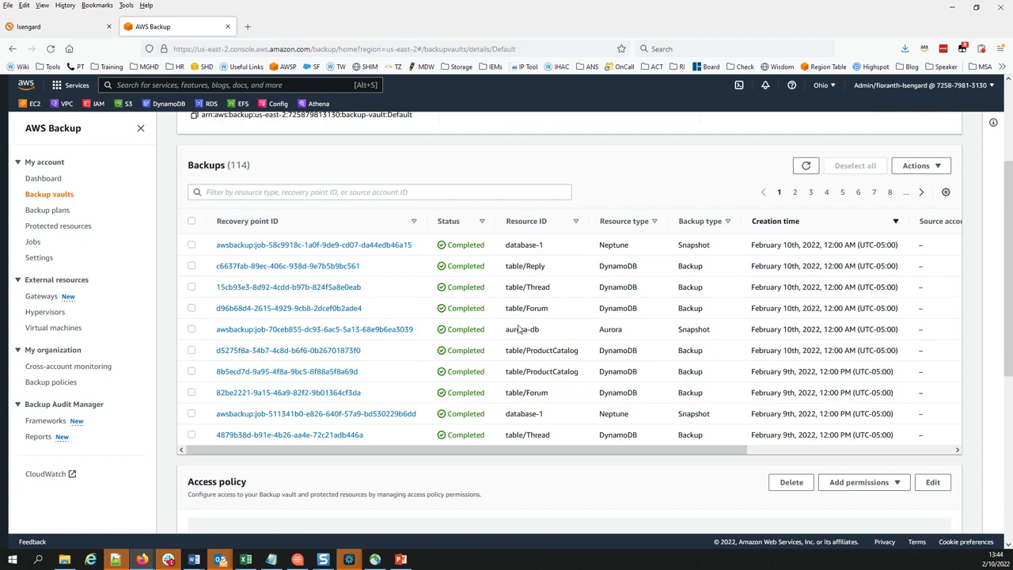
scroll(755, 305, down, 1)
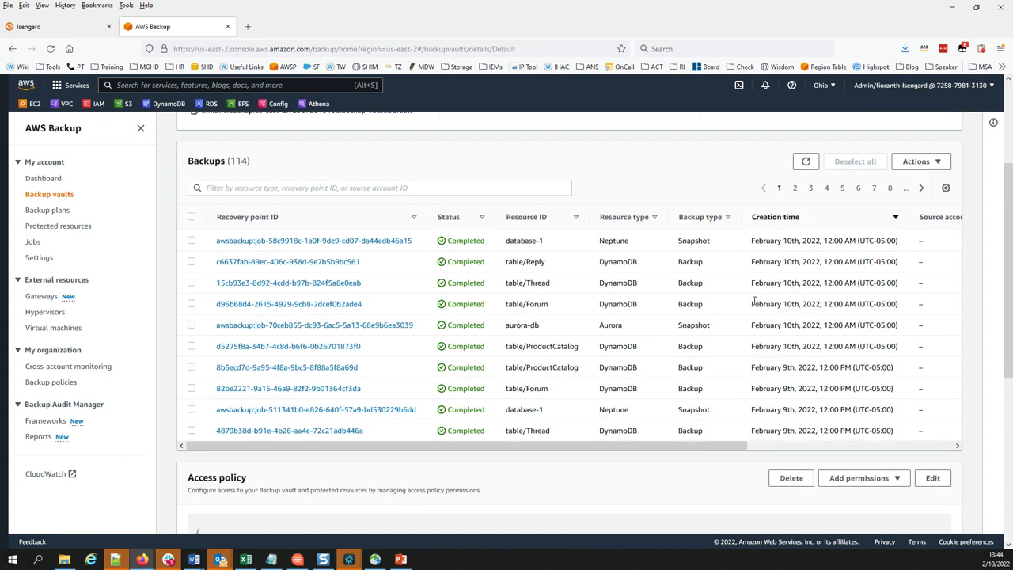
scroll(754, 302, down, 2)
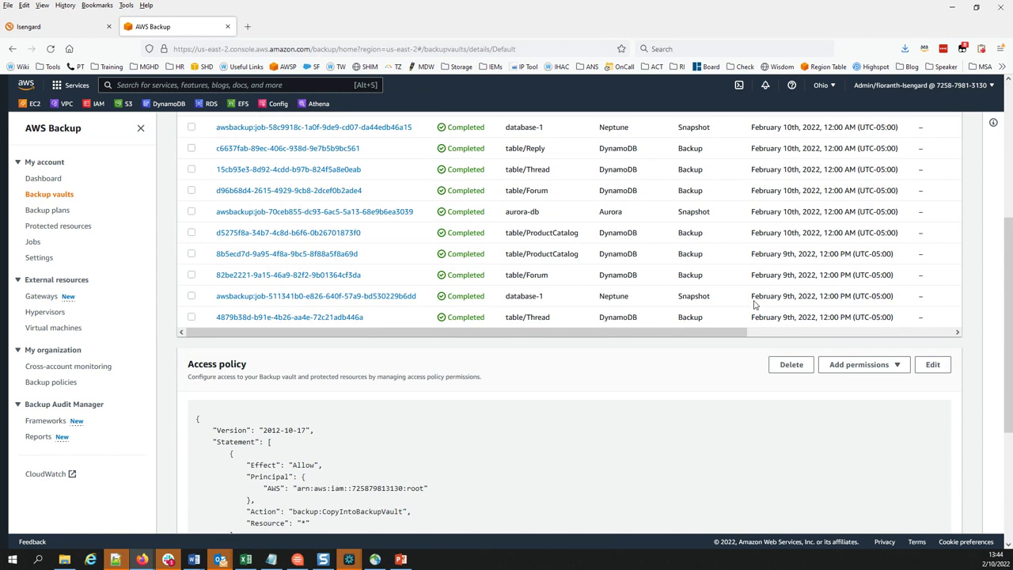
scroll(754, 305, down, 1)
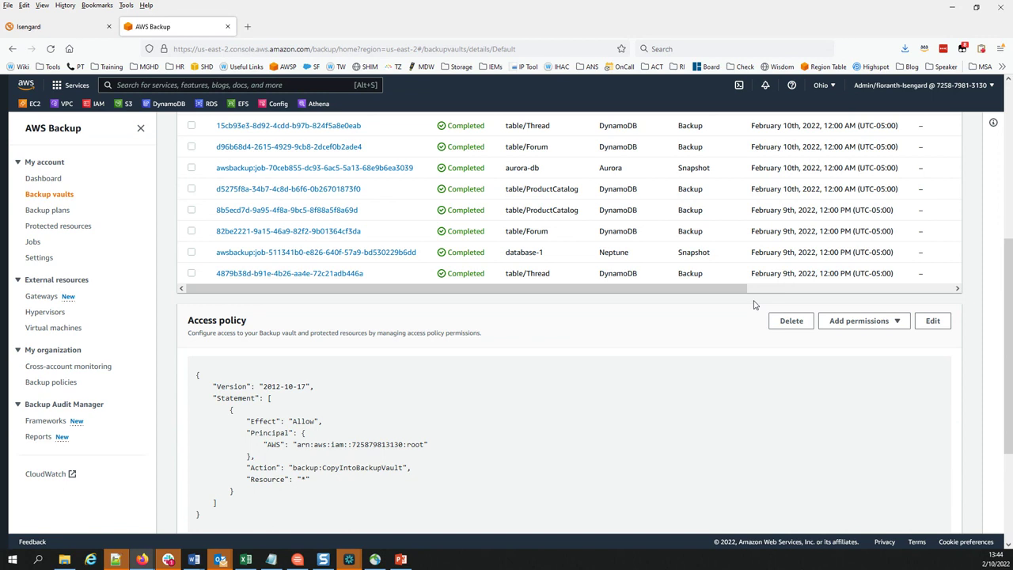
scroll(393, 224, up, 3)
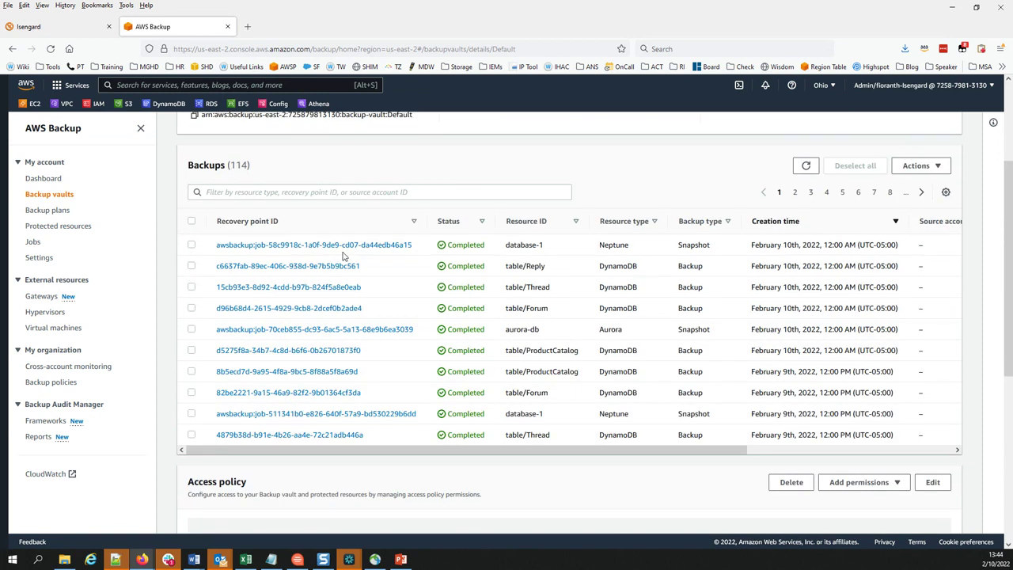
Step: Check which actions are available for the February 10th Neptune recovery point of database-1, and clear its selection
click(190, 245)
click(921, 166)
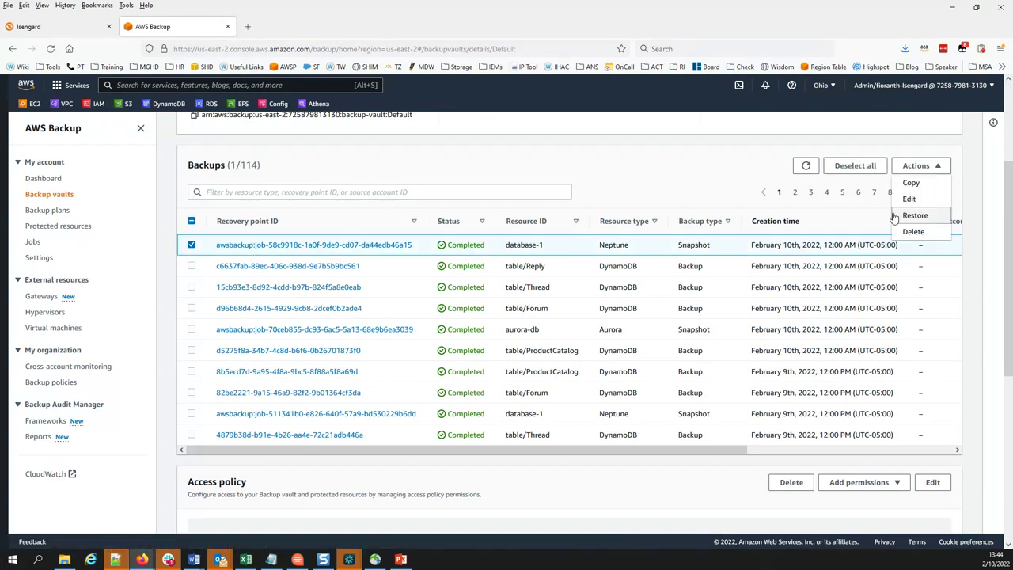
click(190, 246)
Step: Try to delete the February 9th Neptune recovery point of database-1 and read the resulting message
click(192, 413)
click(915, 167)
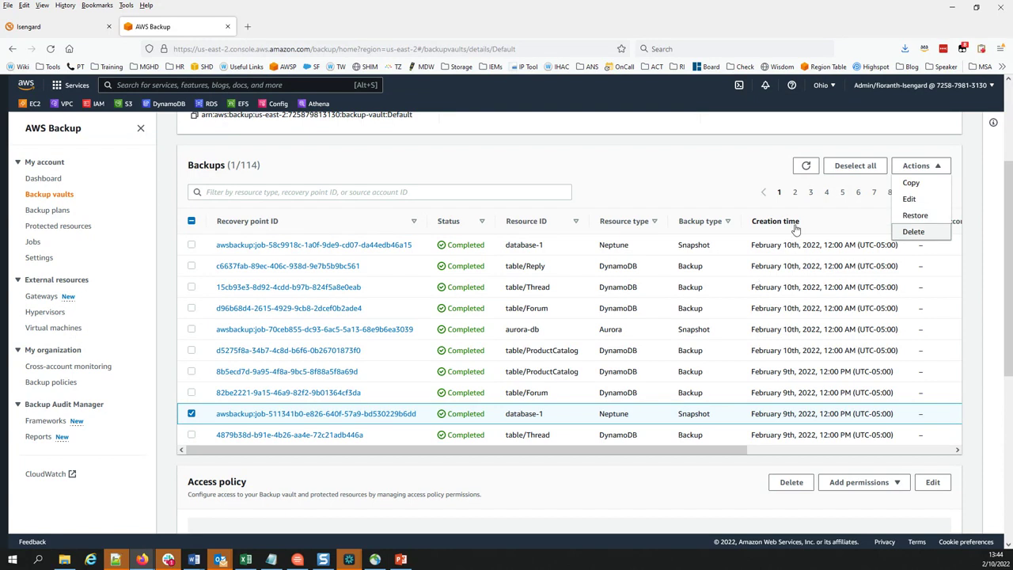
click(912, 232)
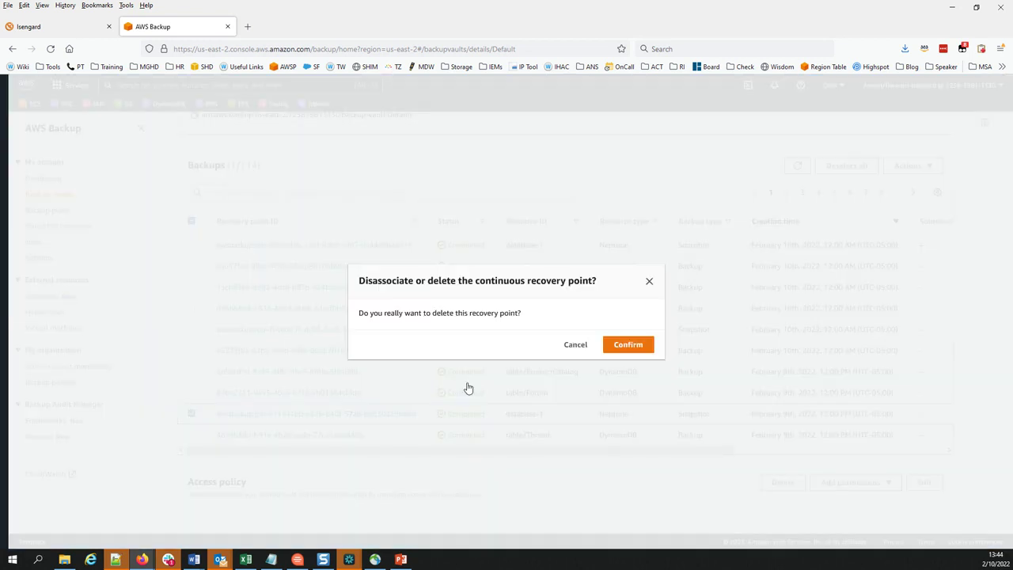
click(613, 349)
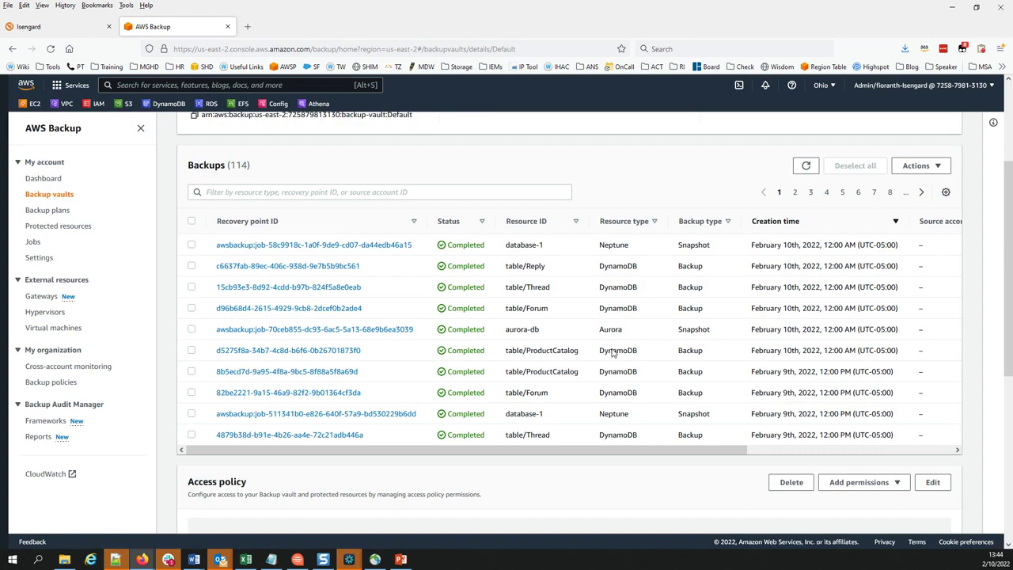
scroll(614, 354, up, 1)
scroll(609, 350, up, 3)
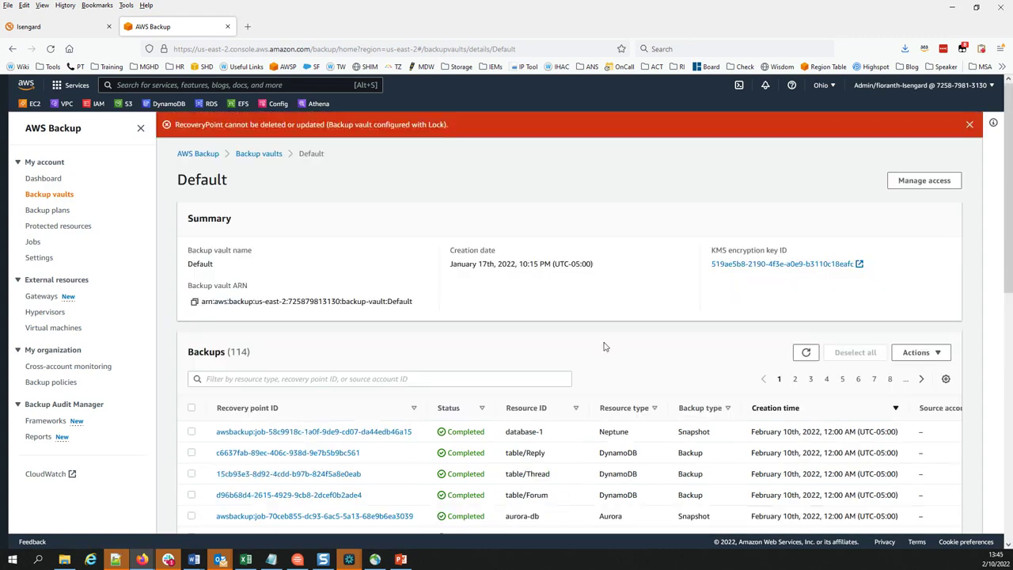
triple_click(356, 124)
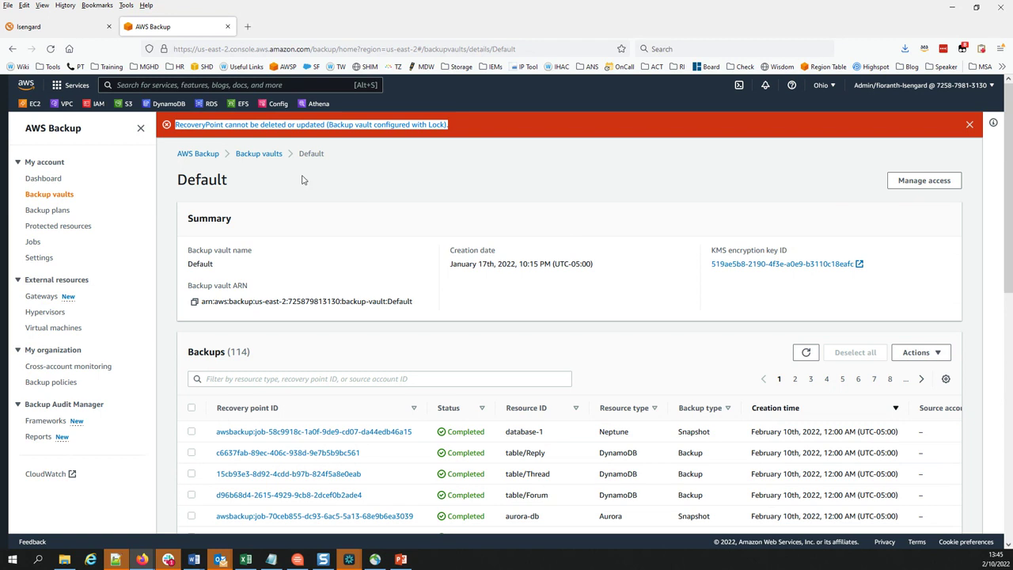
Step: Review the Default vault's access policy and the backup vault tags section
scroll(366, 294, down, 3)
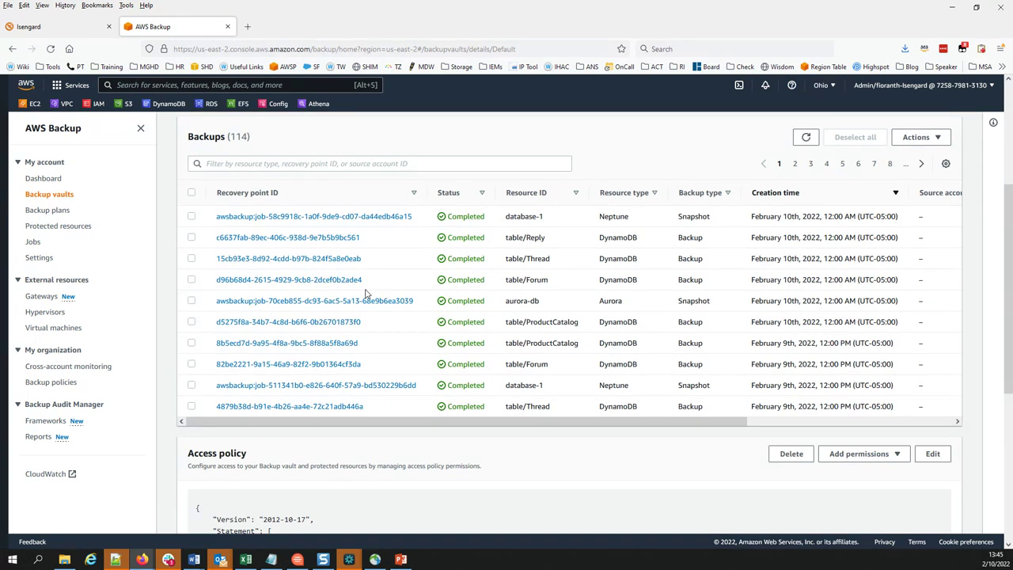
scroll(366, 295, down, 3)
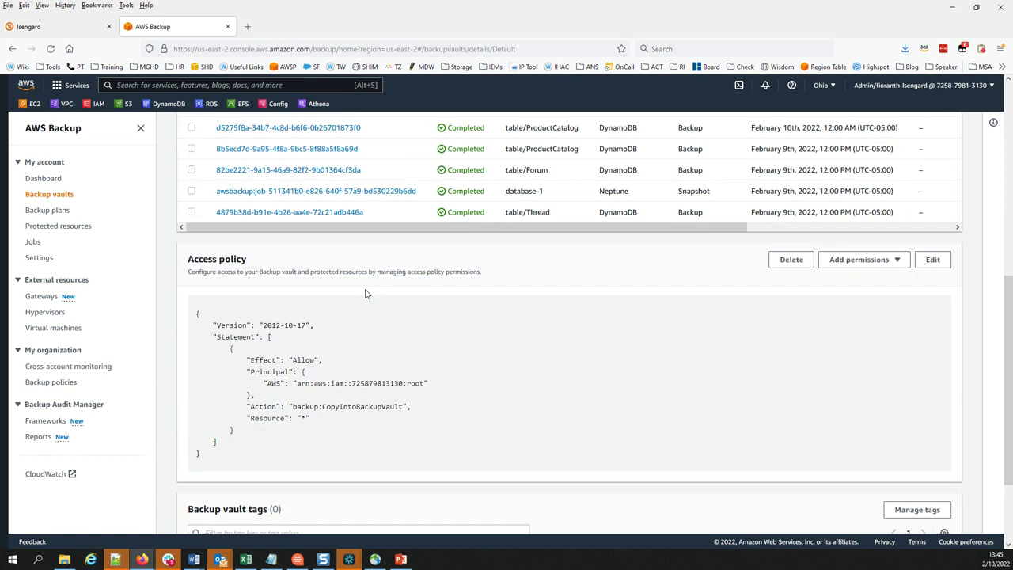
scroll(366, 295, down, 2)
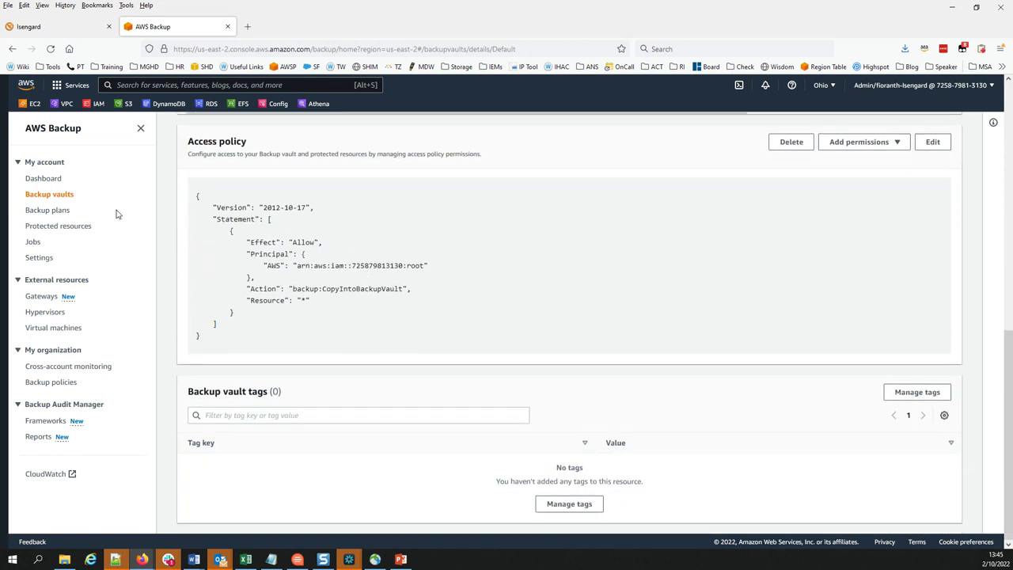
Step: Open the MyTestPlan backup plan and review its backup rules, resource assignments, tags and advanced backup settings
click(61, 211)
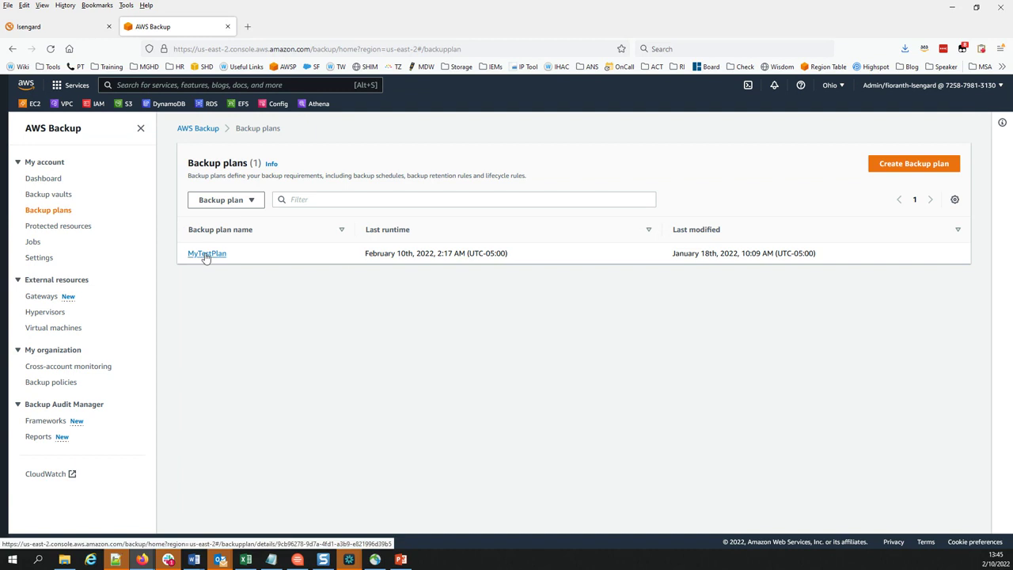
click(205, 255)
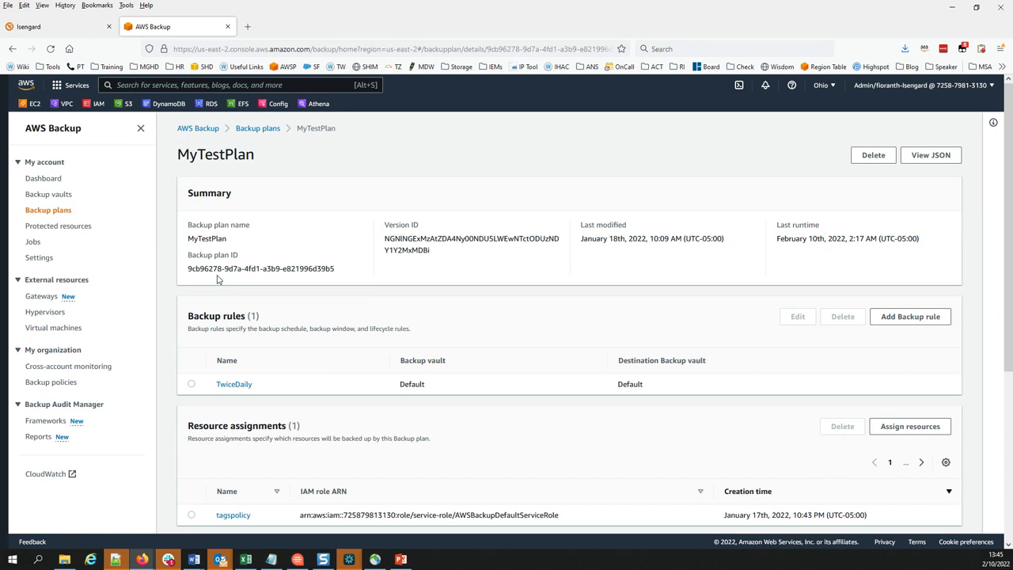
scroll(218, 279, down, 1)
scroll(231, 234, up, 1)
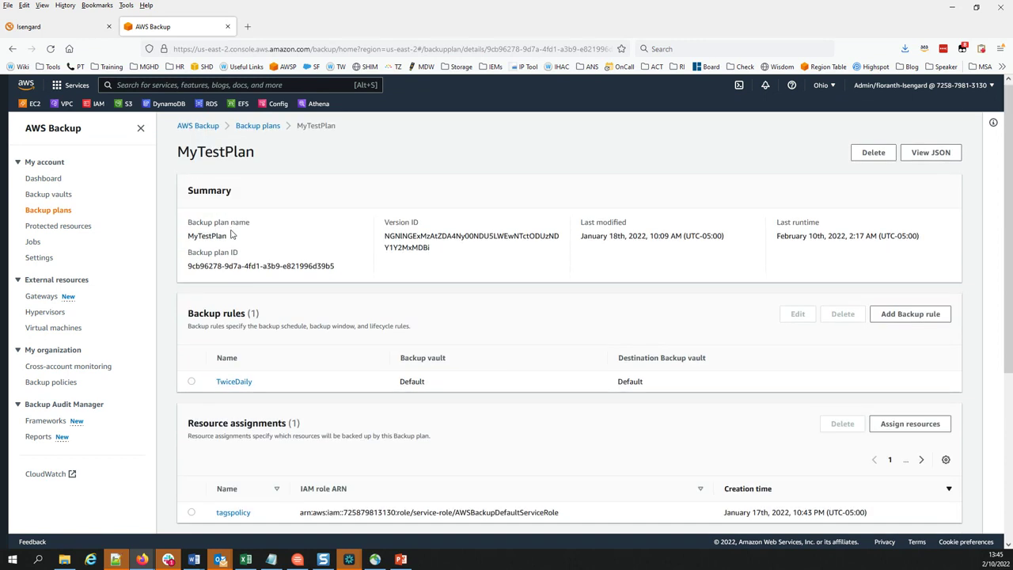
scroll(231, 234, down, 2)
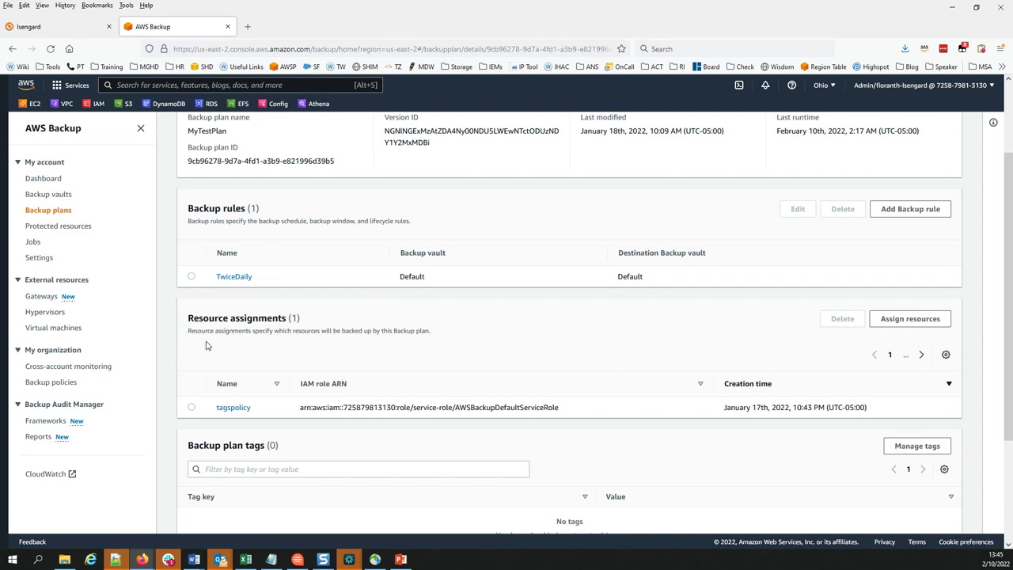
scroll(206, 345, down, 3)
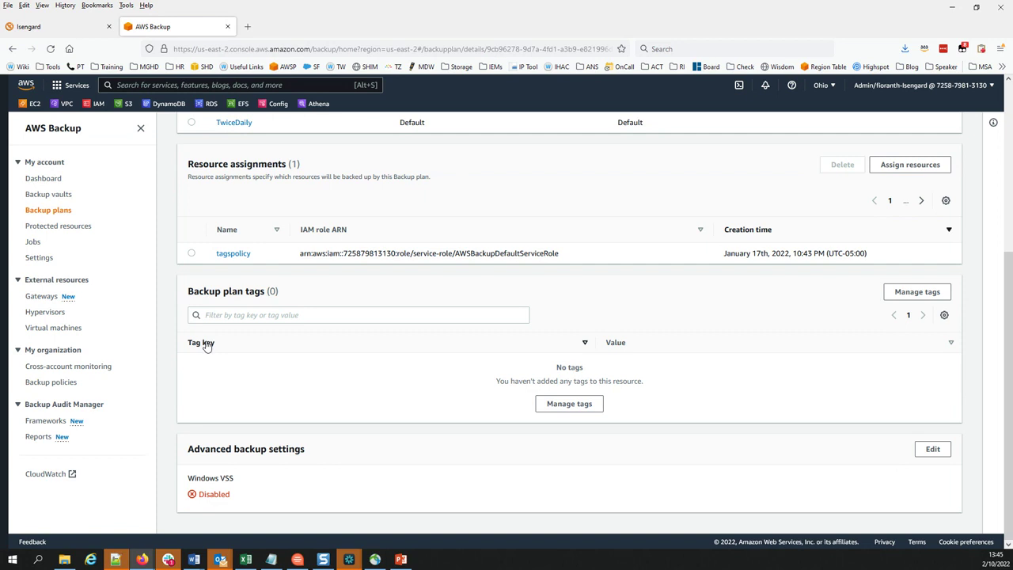
Step: Open the TwiceDaily backup rule and review its schedule, lifecycle and copy configuration
scroll(206, 345, up, 5)
click(233, 384)
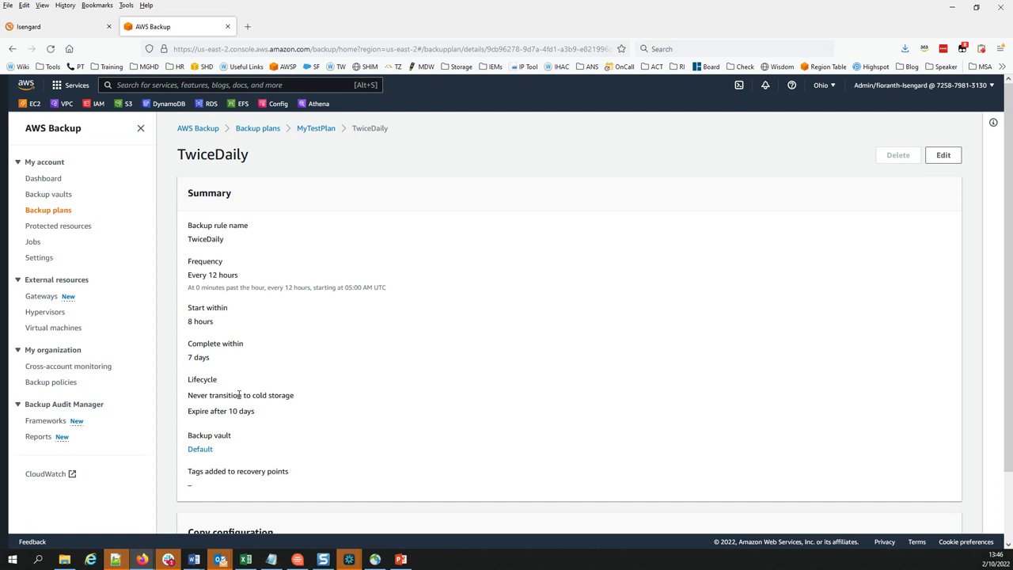
scroll(239, 394, down, 2)
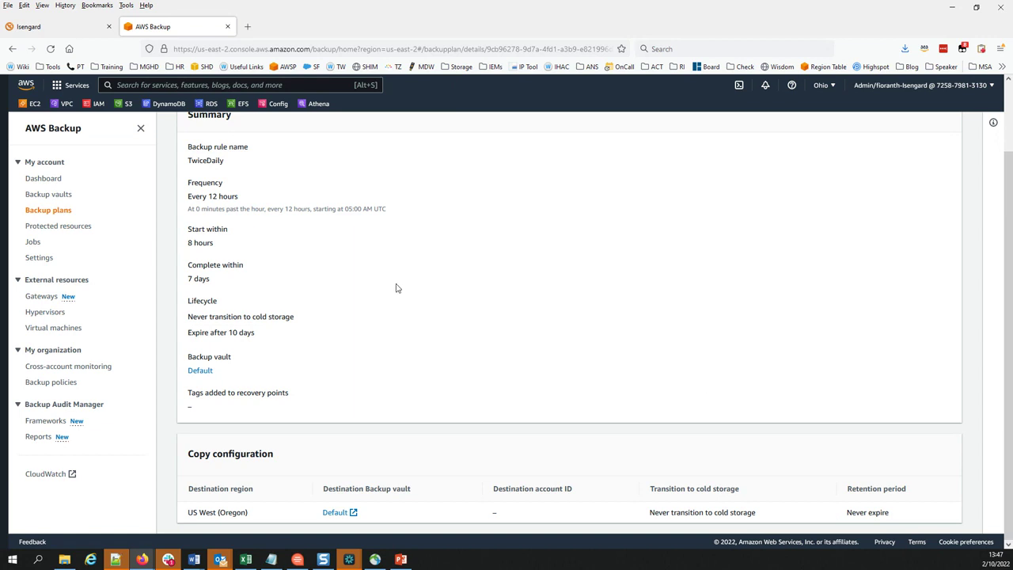
Step: Inspect the tagspolicy resource assignment of MyTestPlan without deleting it, and return to the plan's details
click(38, 212)
click(212, 255)
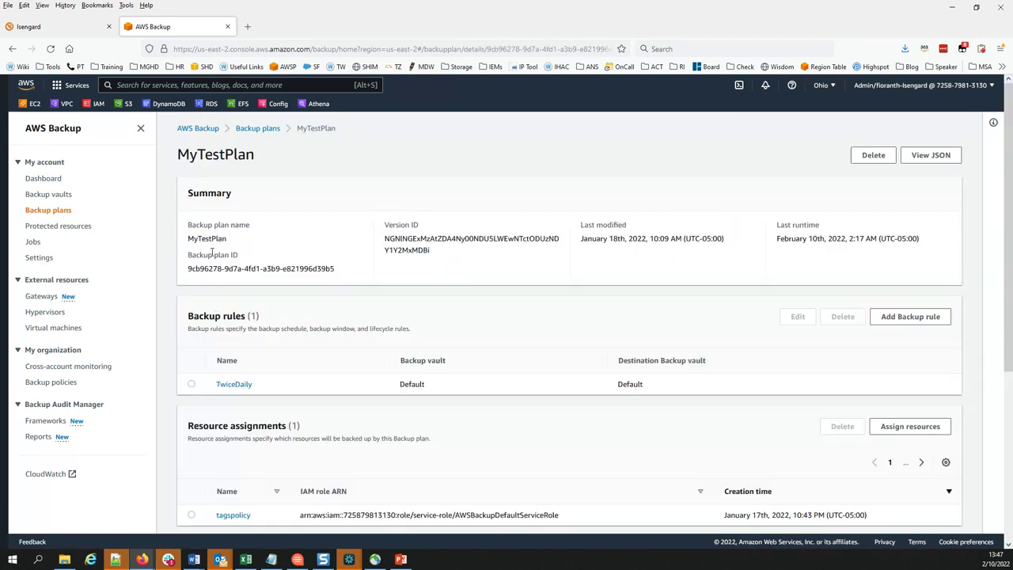
scroll(226, 344, down, 3)
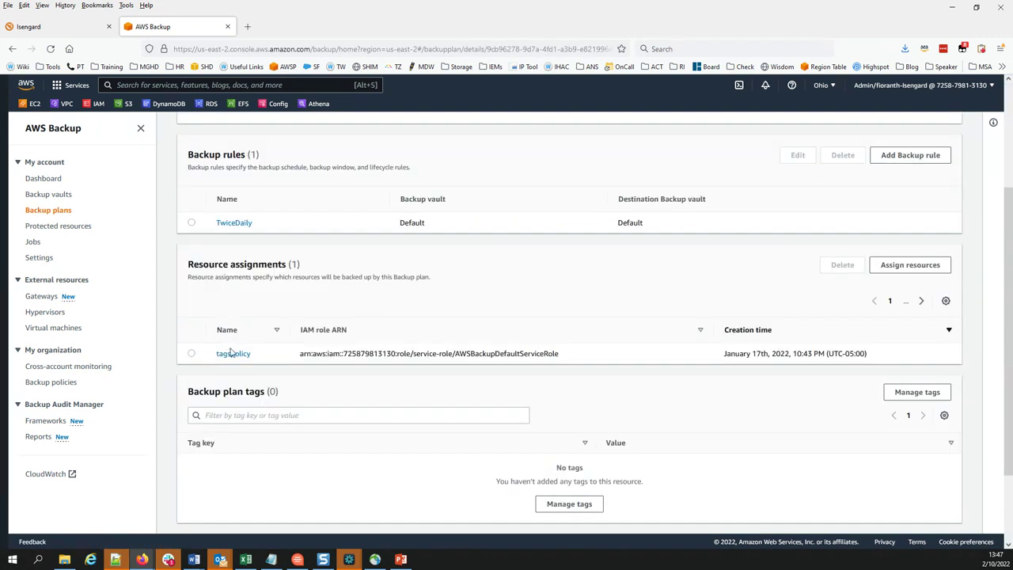
click(233, 354)
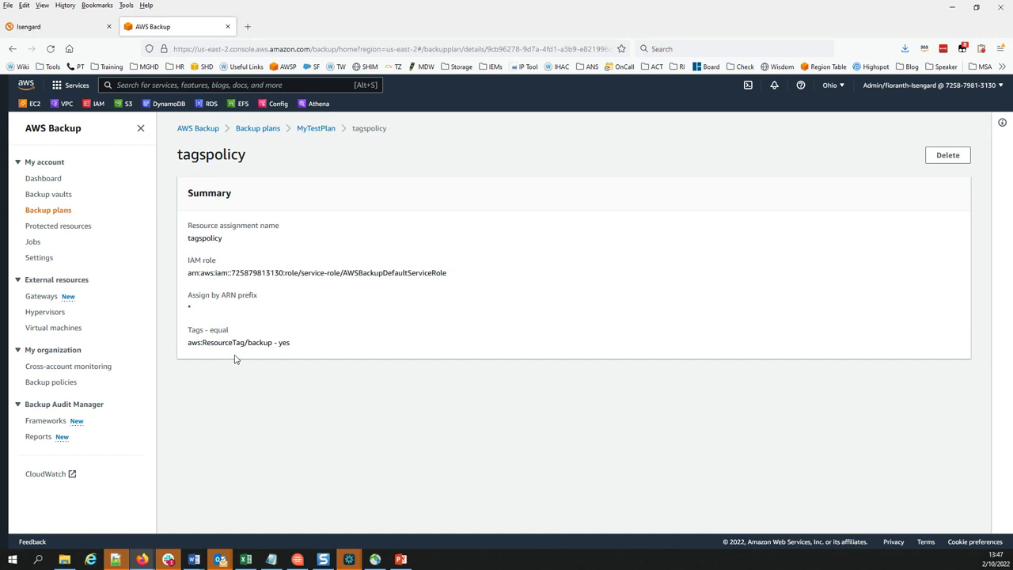
click(947, 155)
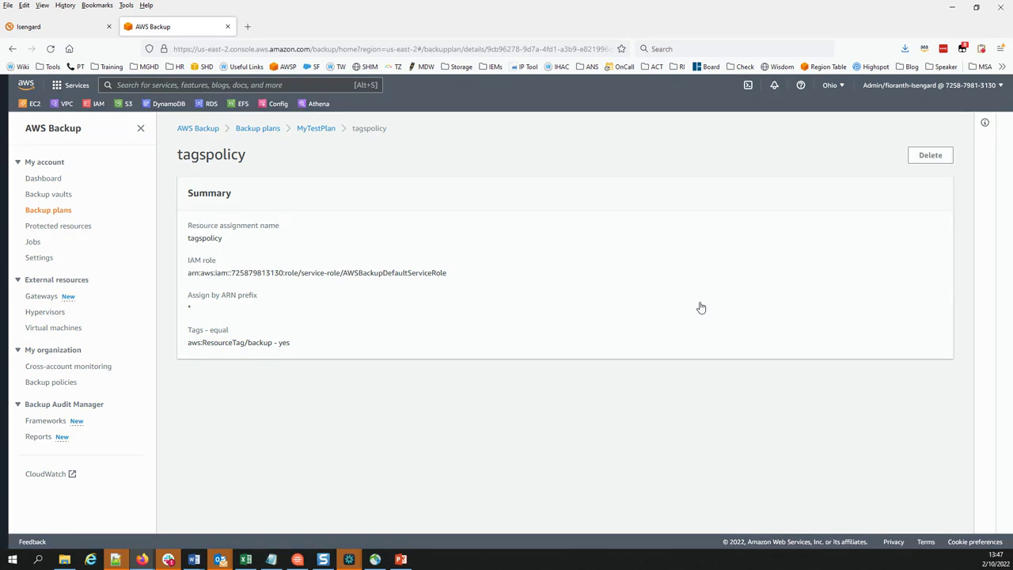
click(508, 387)
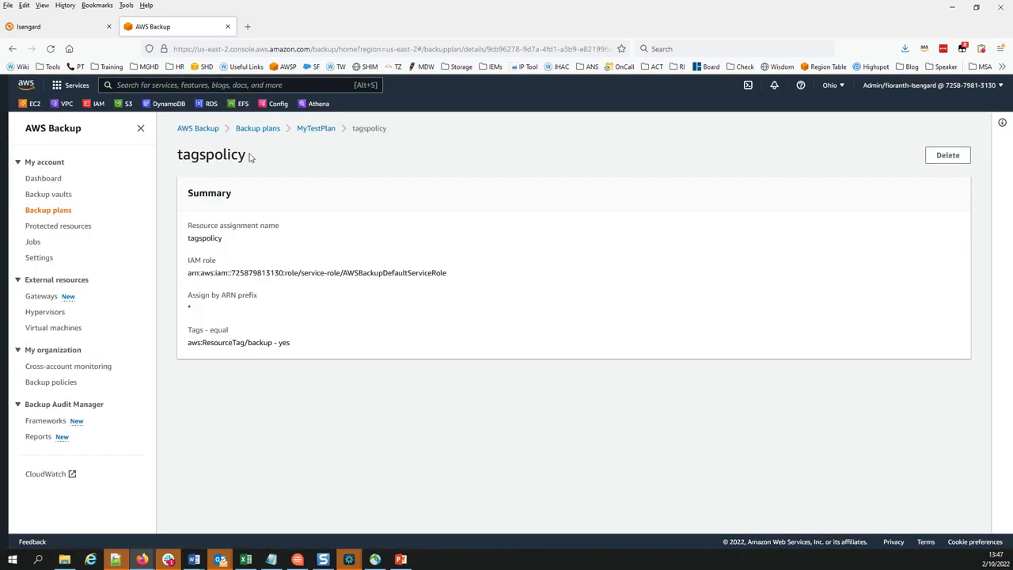
click(305, 131)
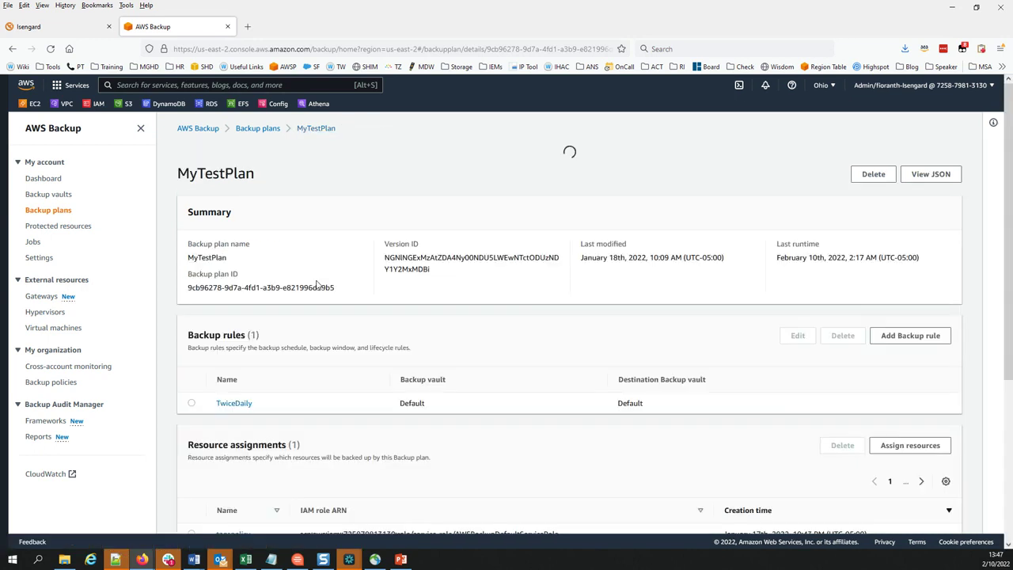
Step: Review the form for adding a backup rule to MyTestPlan, including frequency, backup window, retention and copy options, and leave without adding one
click(907, 318)
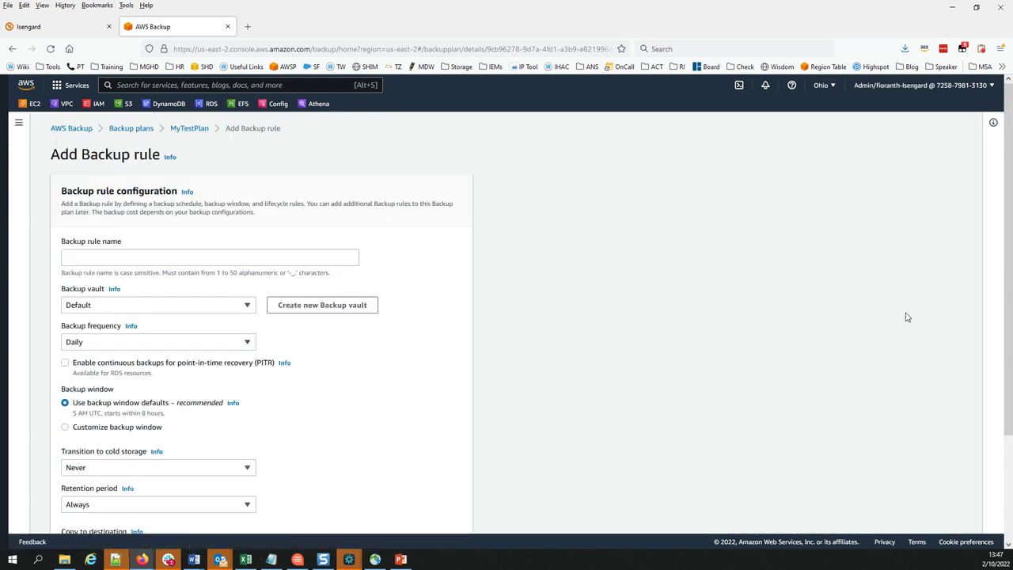
scroll(516, 307, down, 2)
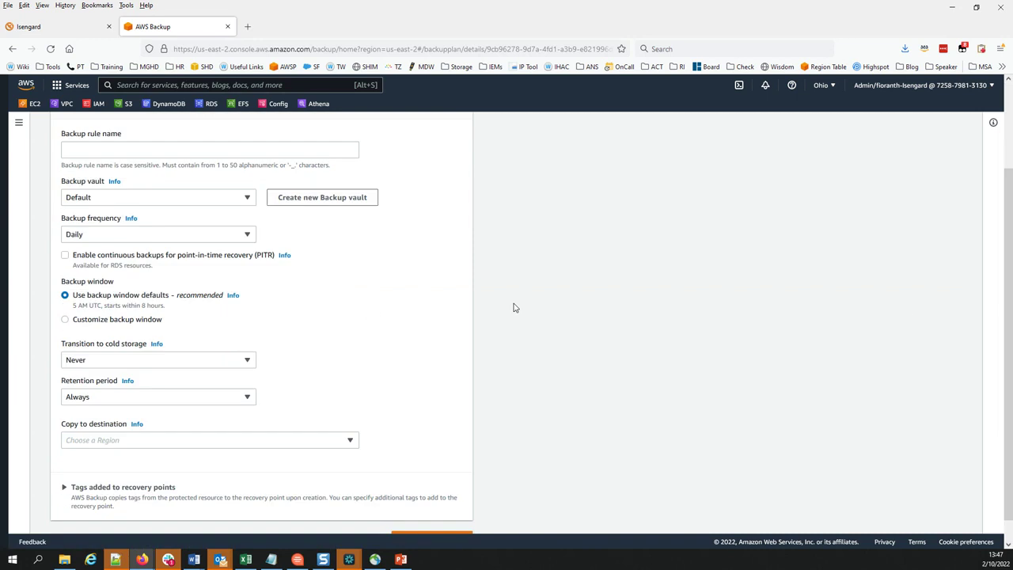
scroll(515, 307, down, 1)
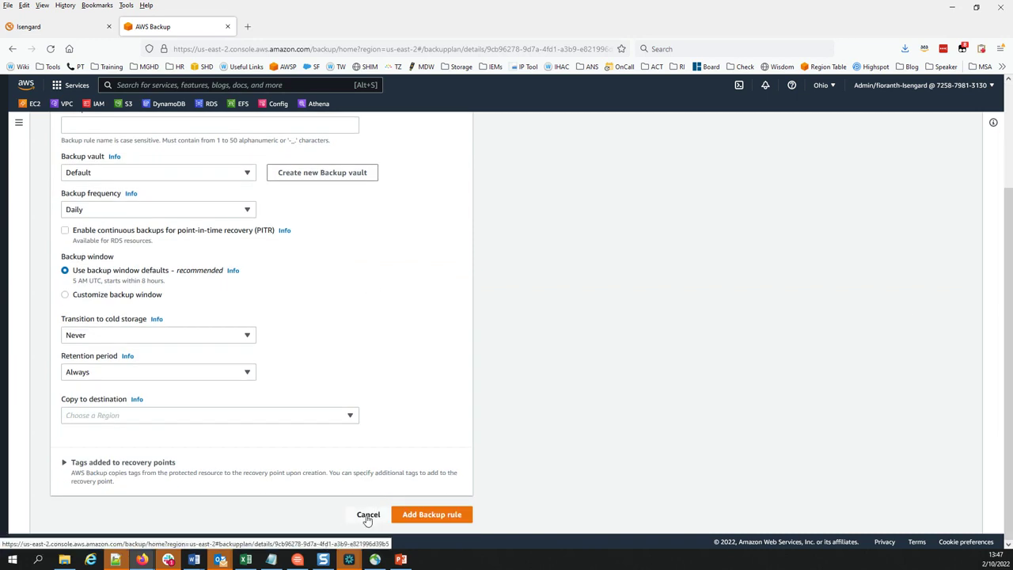
scroll(350, 451, up, 2)
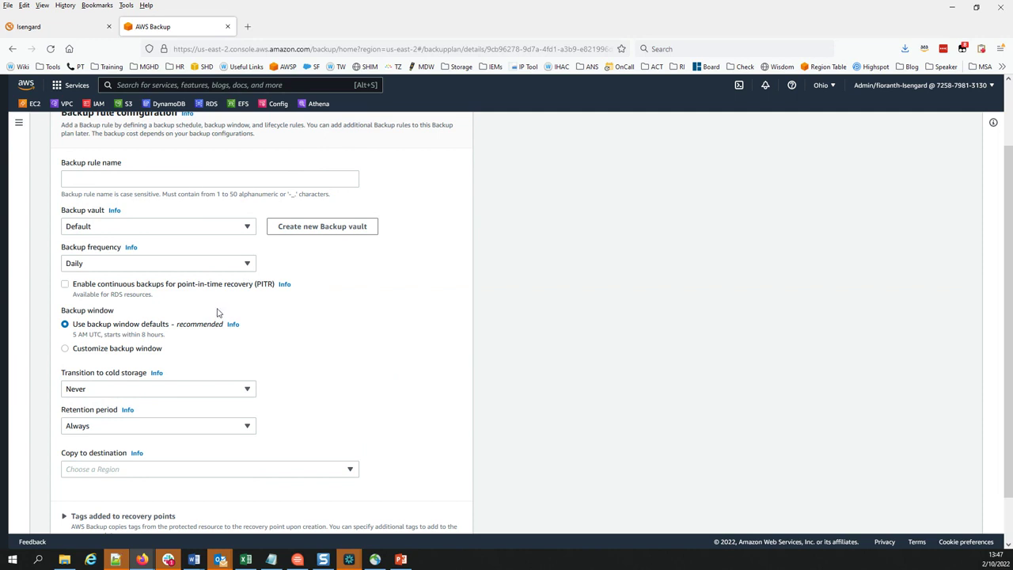
scroll(295, 436, down, 2)
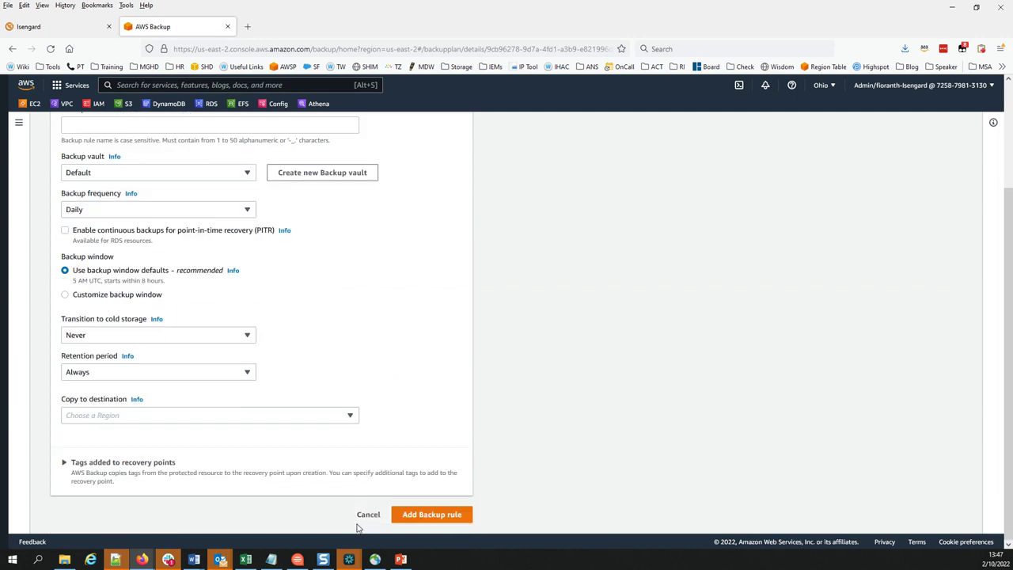
click(366, 516)
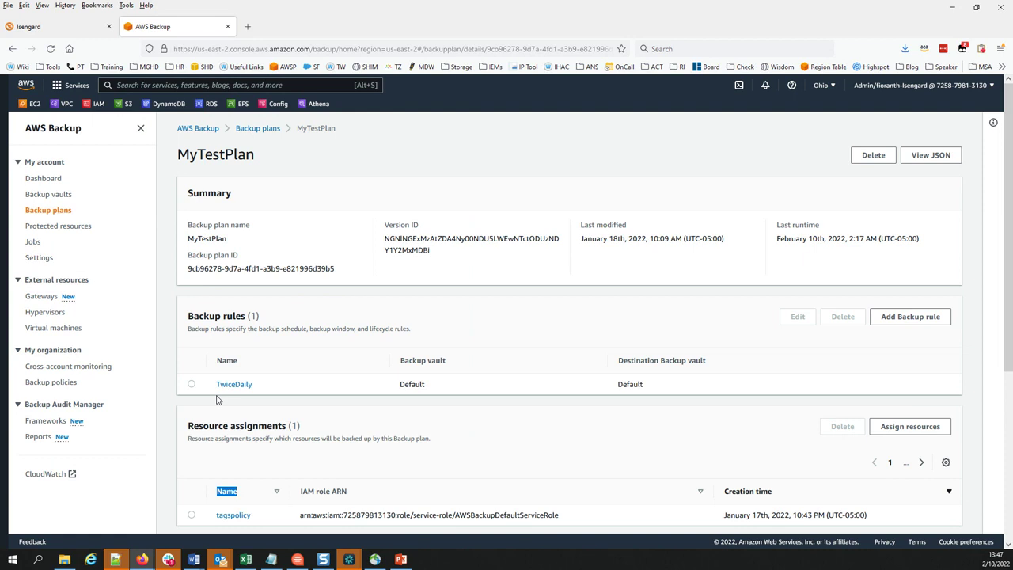
Step: Review MyTestPlan's form for assigning resources, including IAM role, resource selection and tag refinement, and return to the plan without assigning any
scroll(218, 399, down, 3)
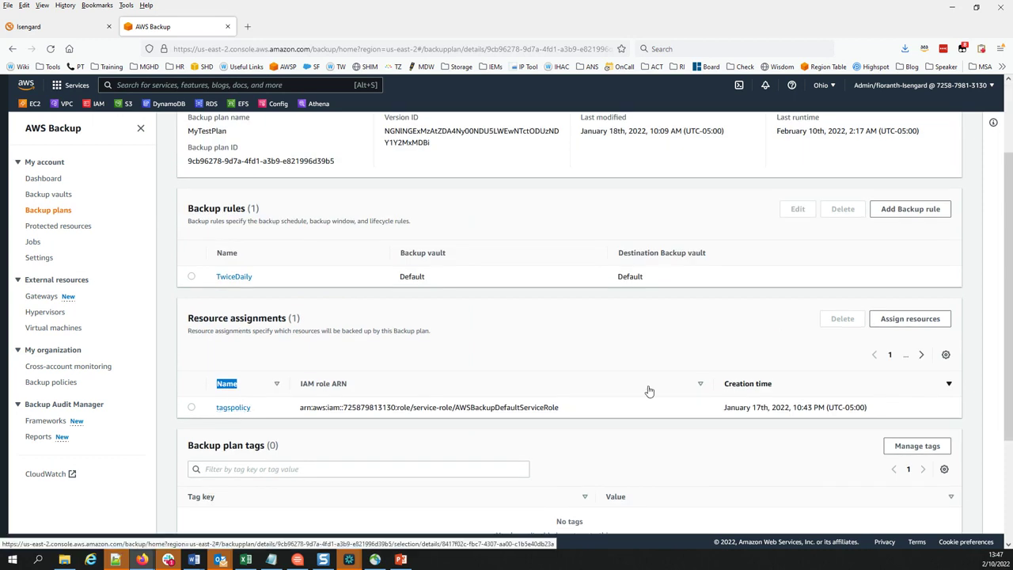
click(896, 321)
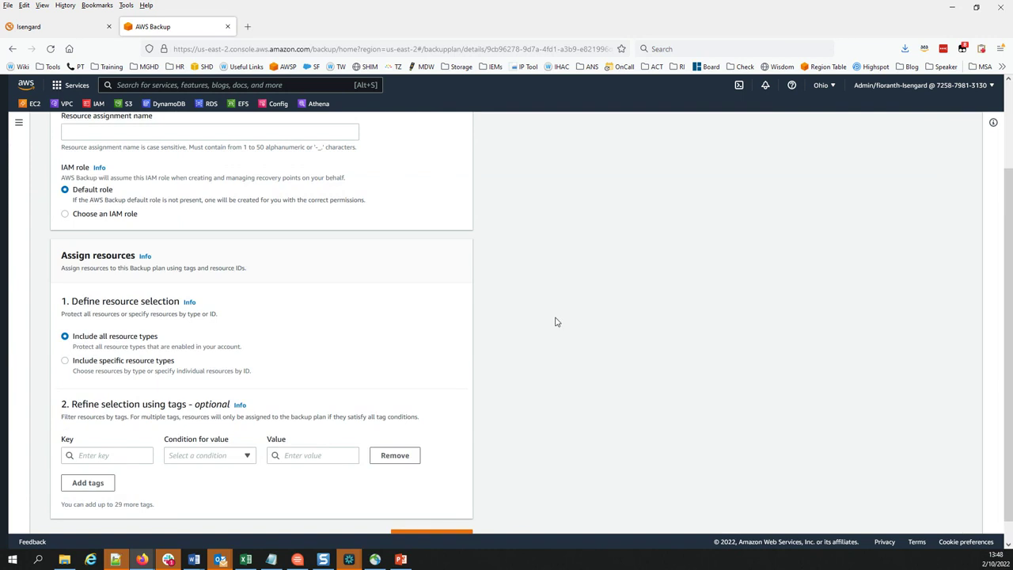
scroll(555, 321, up, 1)
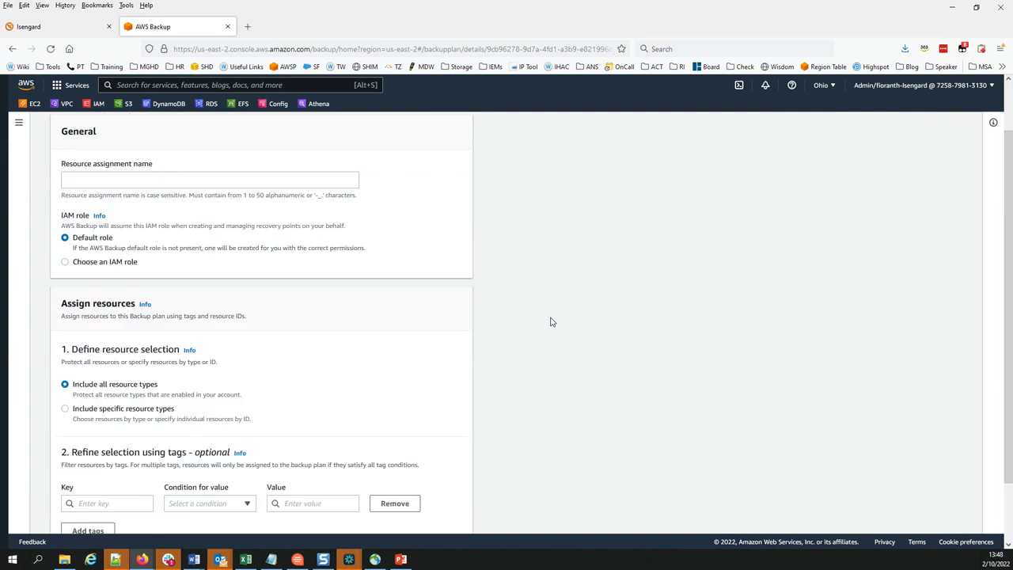
scroll(324, 365, down, 1)
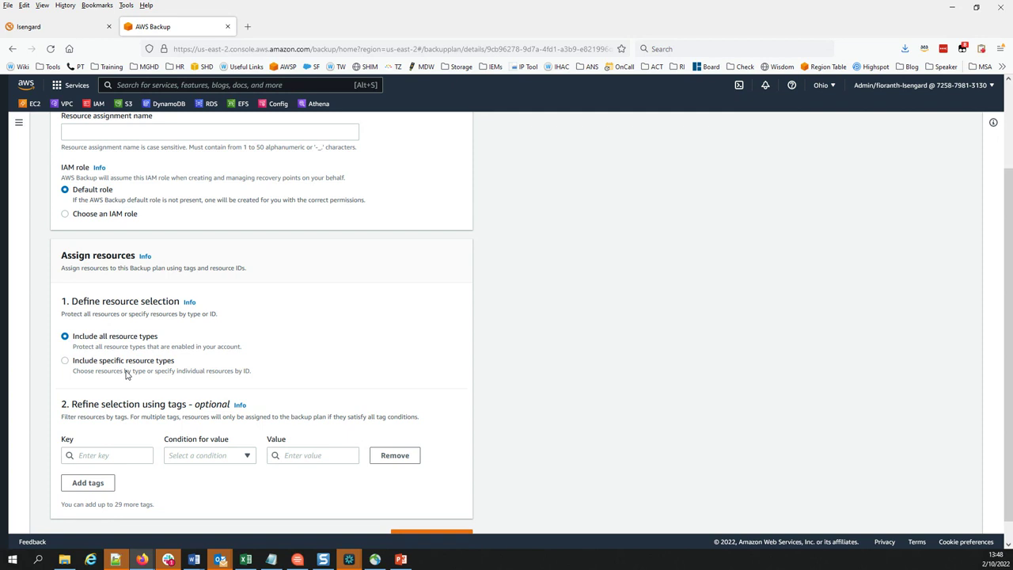
scroll(127, 375, down, 1)
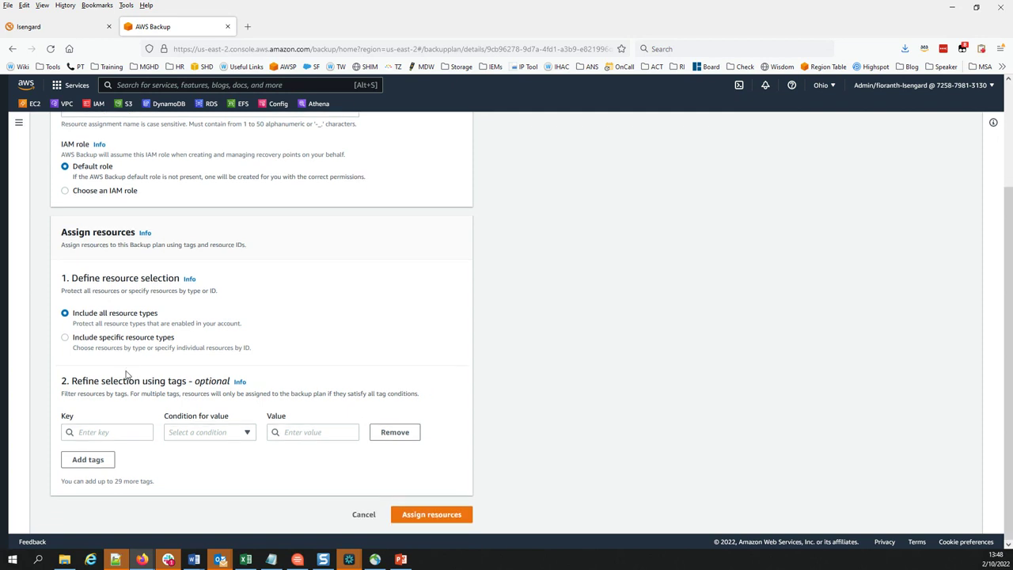
click(145, 437)
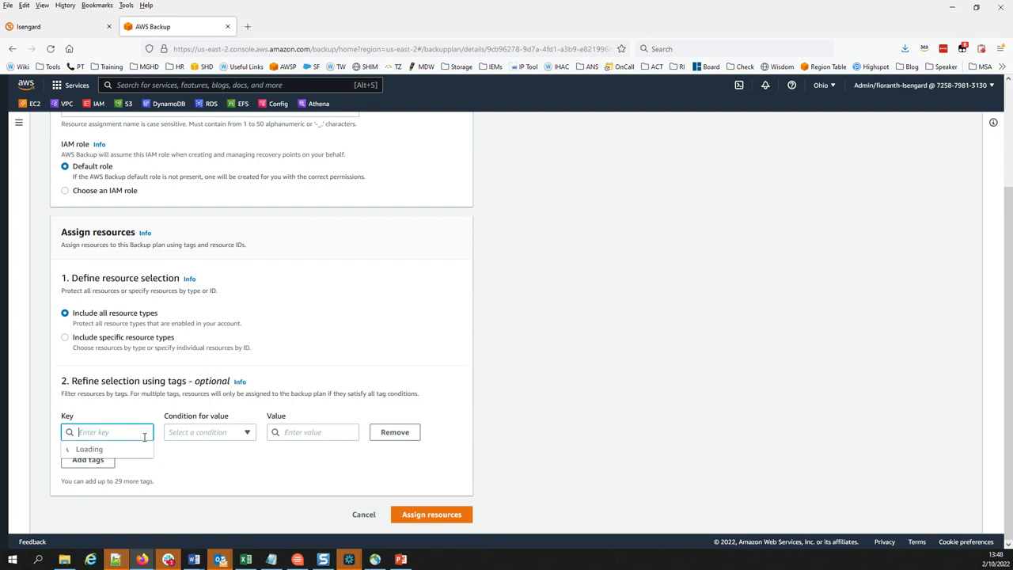
click(313, 460)
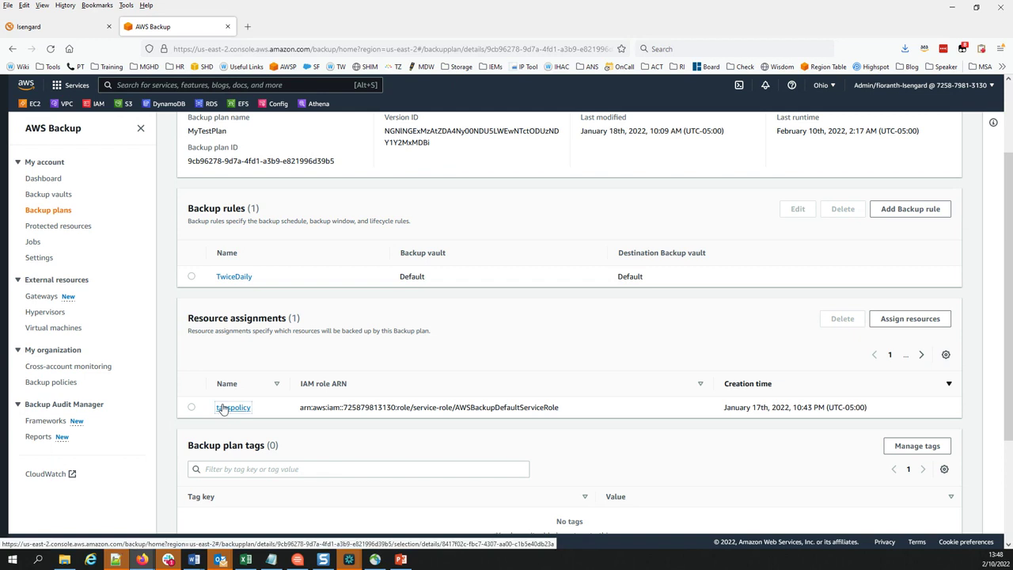
Step: Check the tag condition of the tagspolicy resource assignment, and return to MyTestPlan to view its tags and advanced backup settings
click(223, 407)
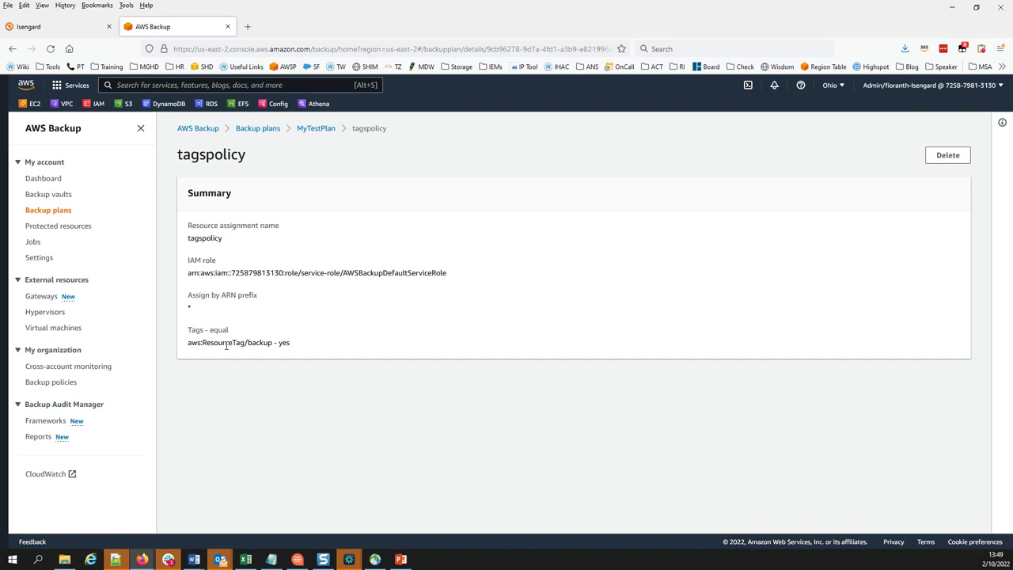
click(313, 129)
scroll(312, 225, down, 3)
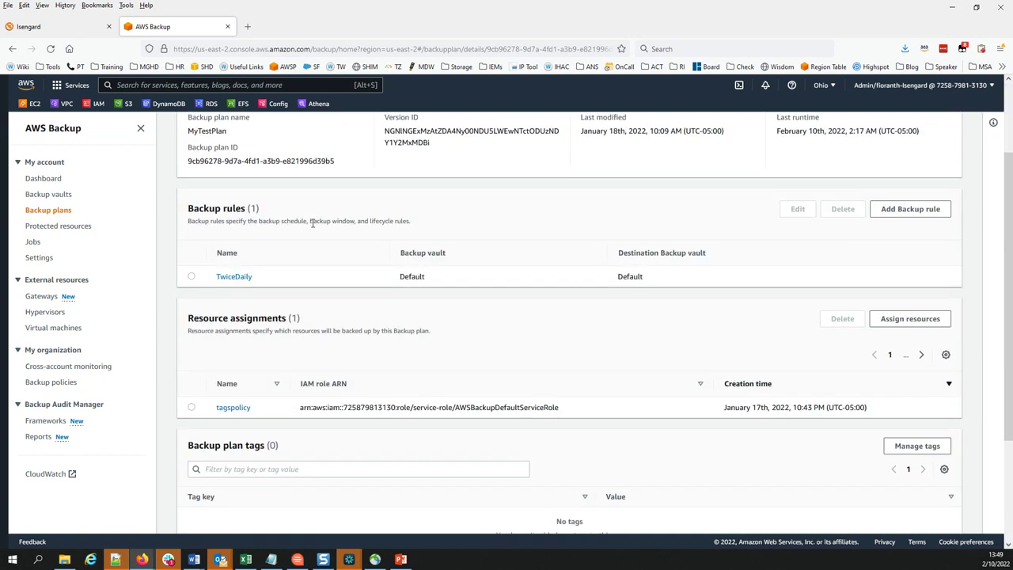
scroll(313, 225, down, 2)
scroll(312, 227, down, 3)
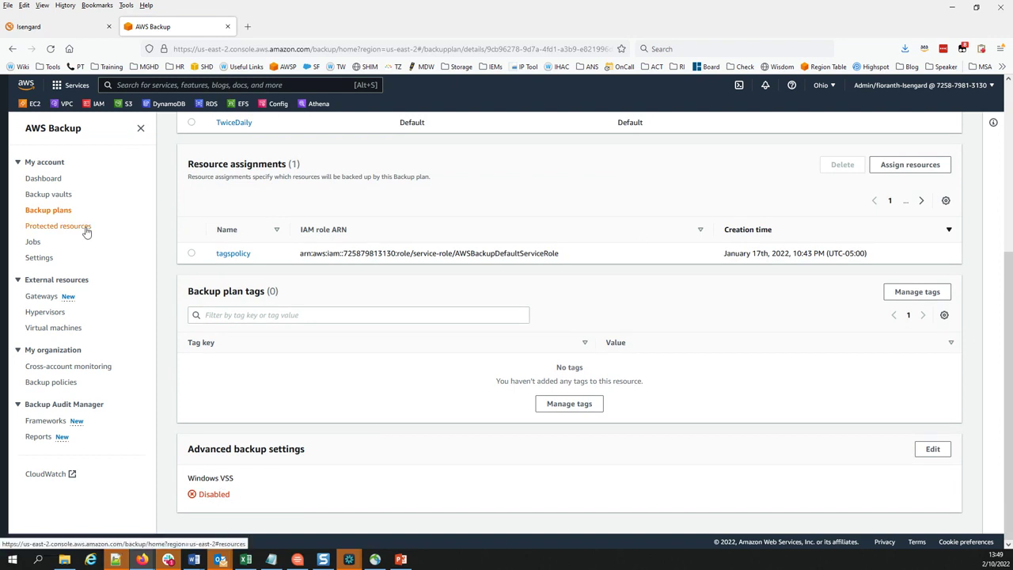
Step: Open the protected Neptune resource database-1 and select its oldest recovery point on the third page of backups
click(58, 226)
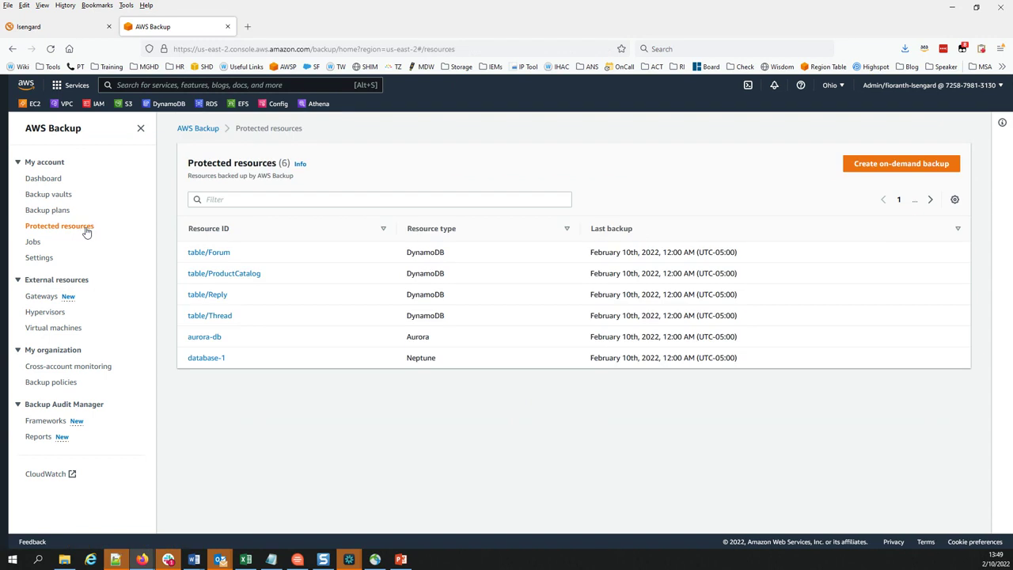
click(205, 361)
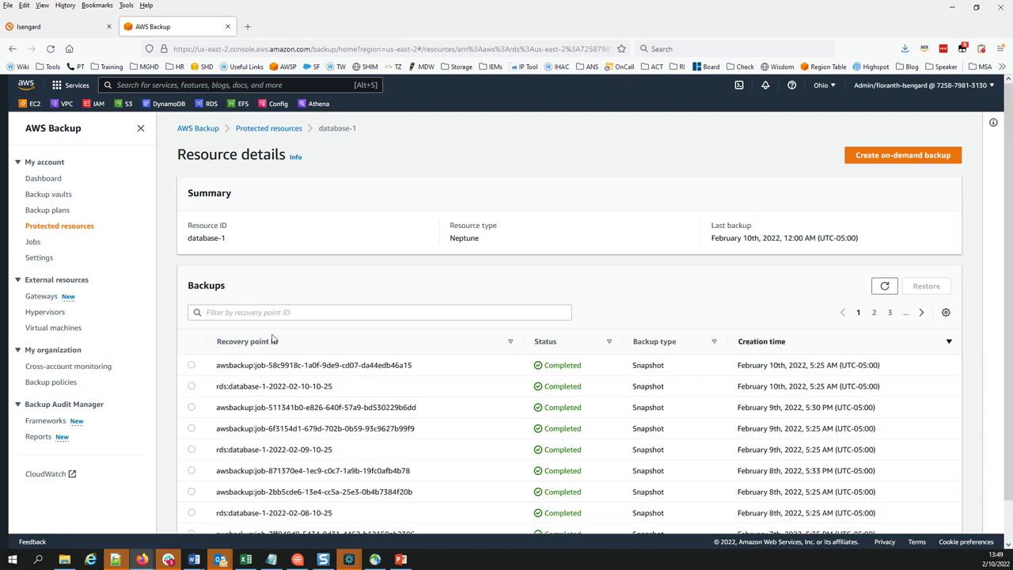
scroll(438, 398, down, 1)
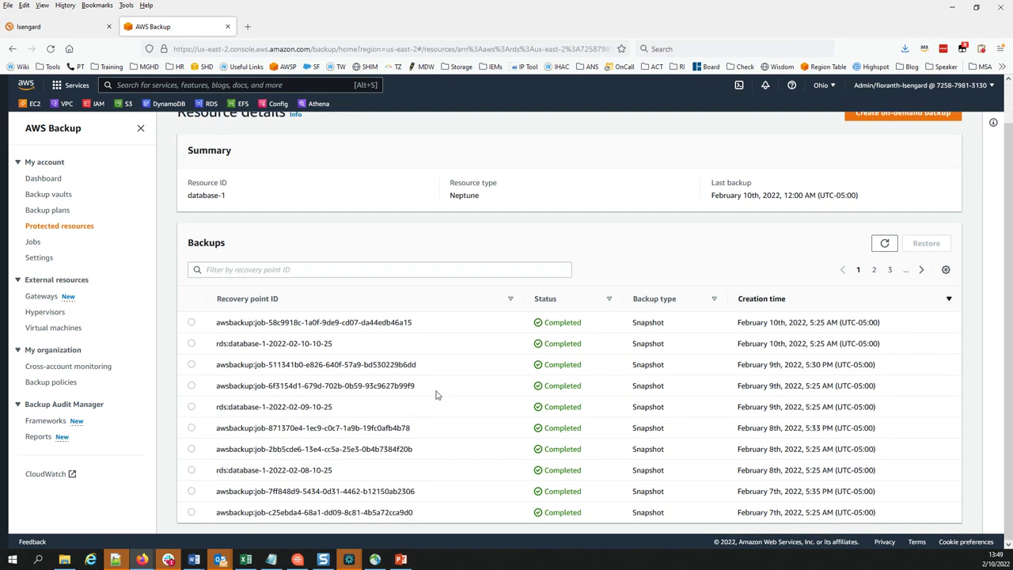
click(890, 268)
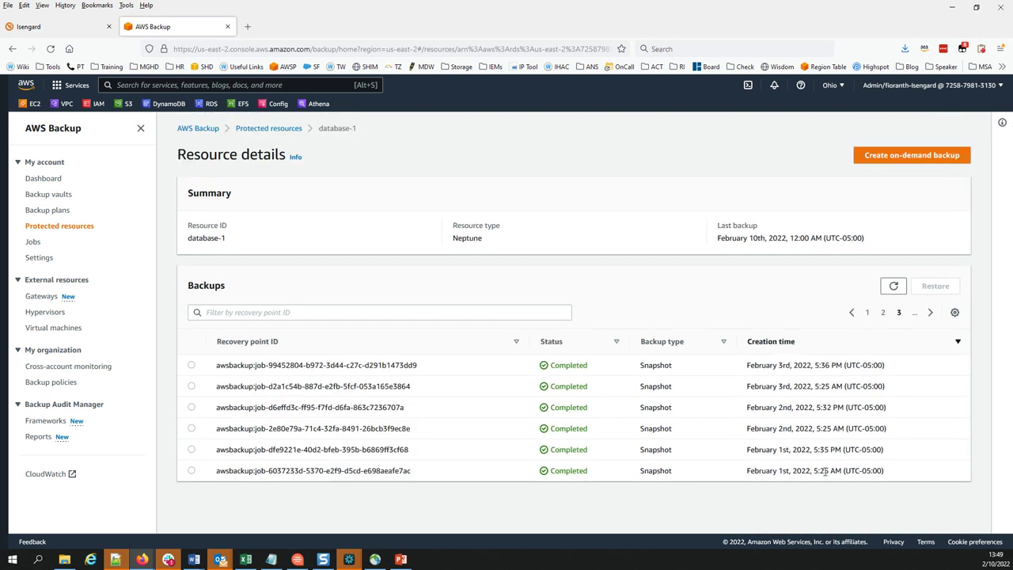
click(235, 468)
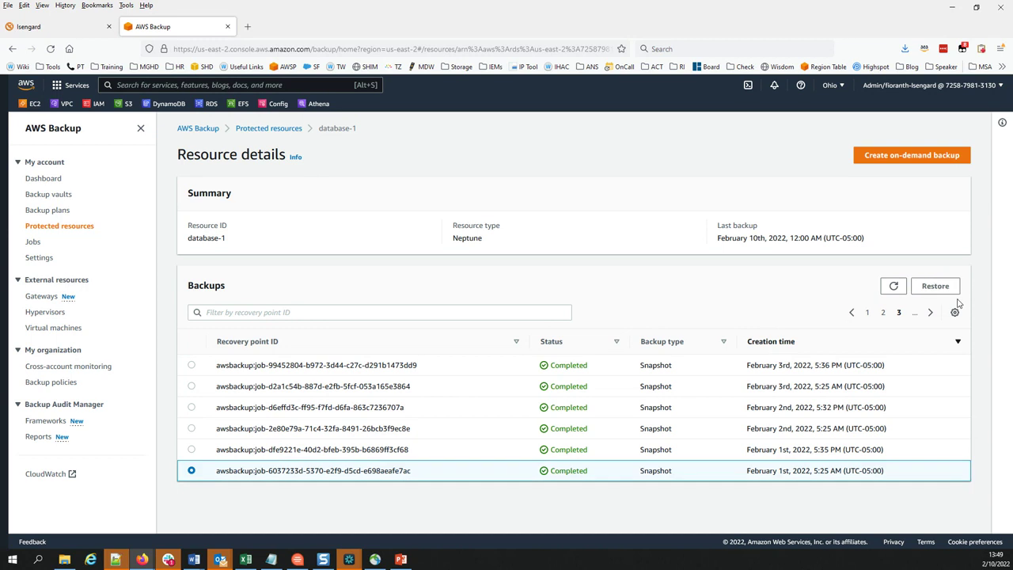
Step: Review the backup jobs list and the AWS Backup settings for service opt-in, DynamoDB advanced features, cross-account management and resource tracking
click(29, 245)
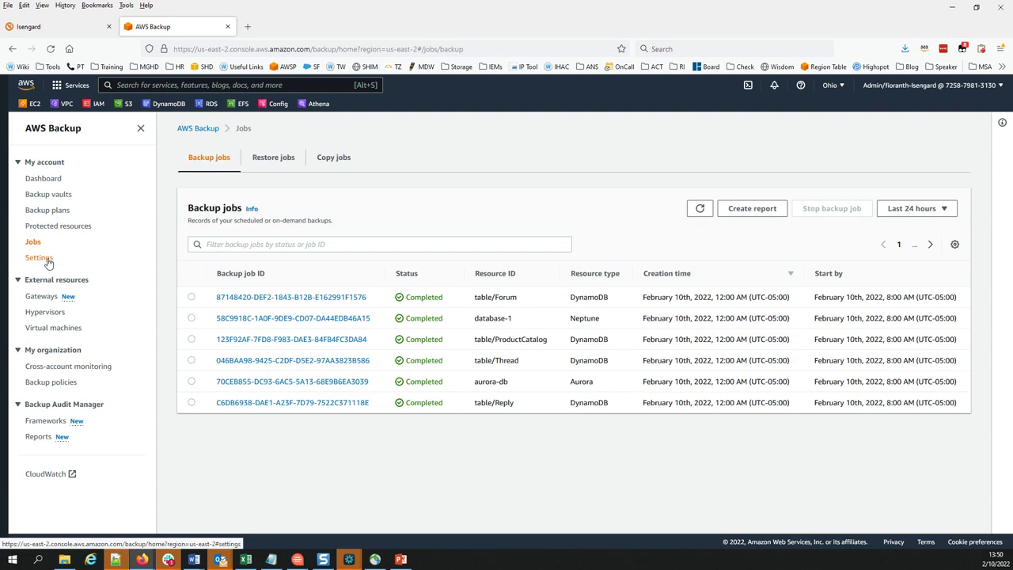
click(39, 257)
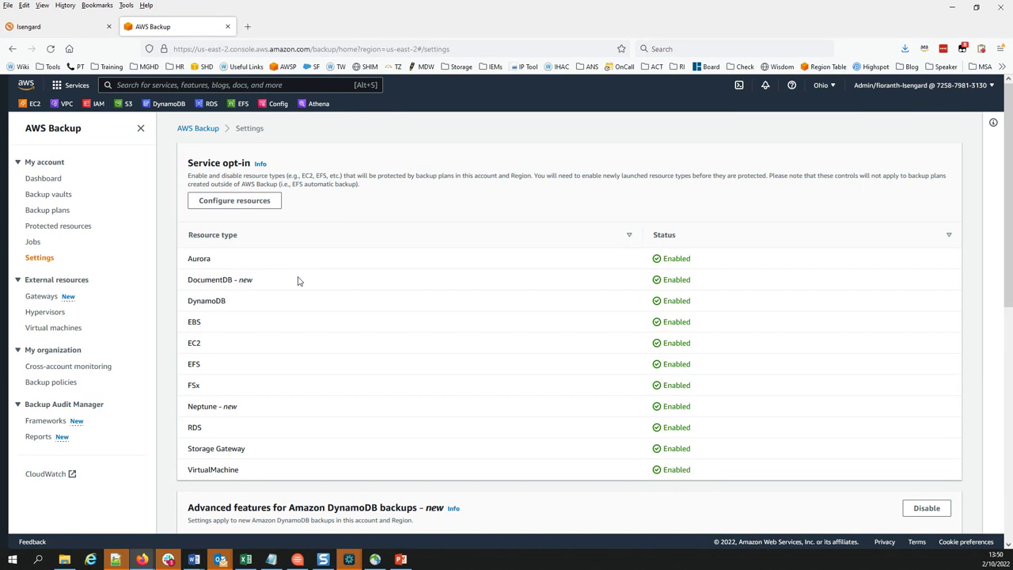
scroll(299, 280, down, 3)
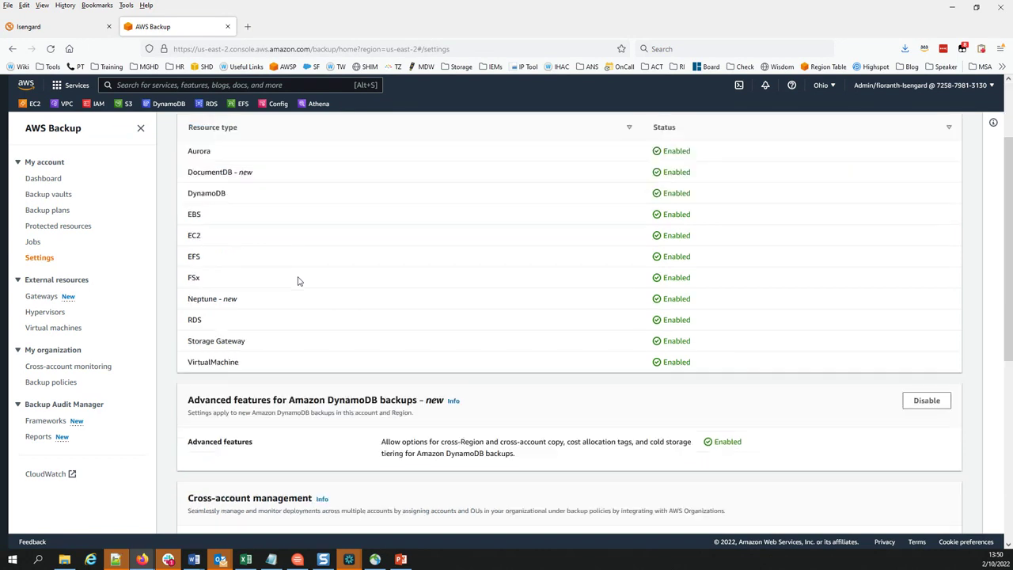
scroll(299, 281, down, 2)
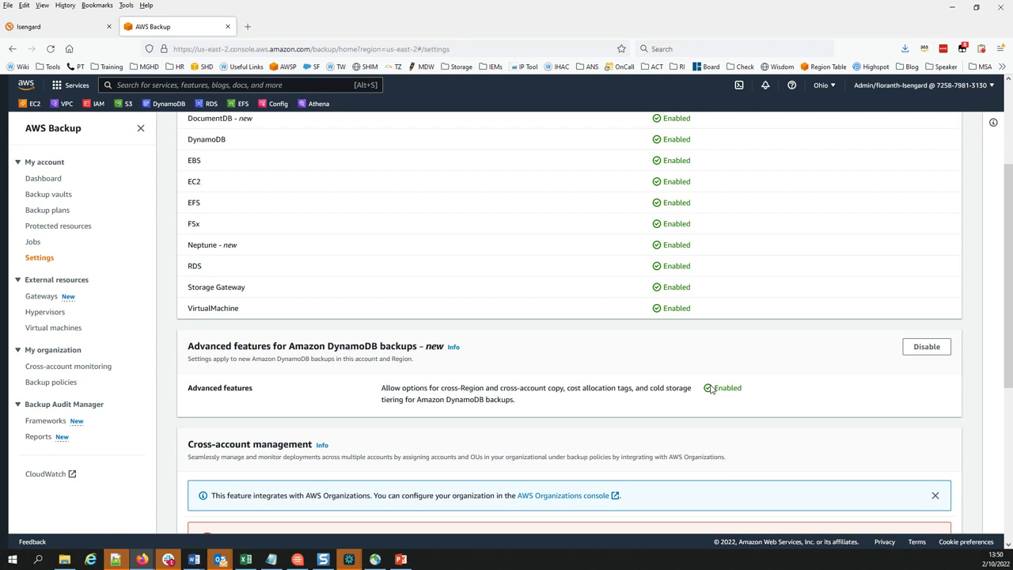
scroll(711, 388, down, 5)
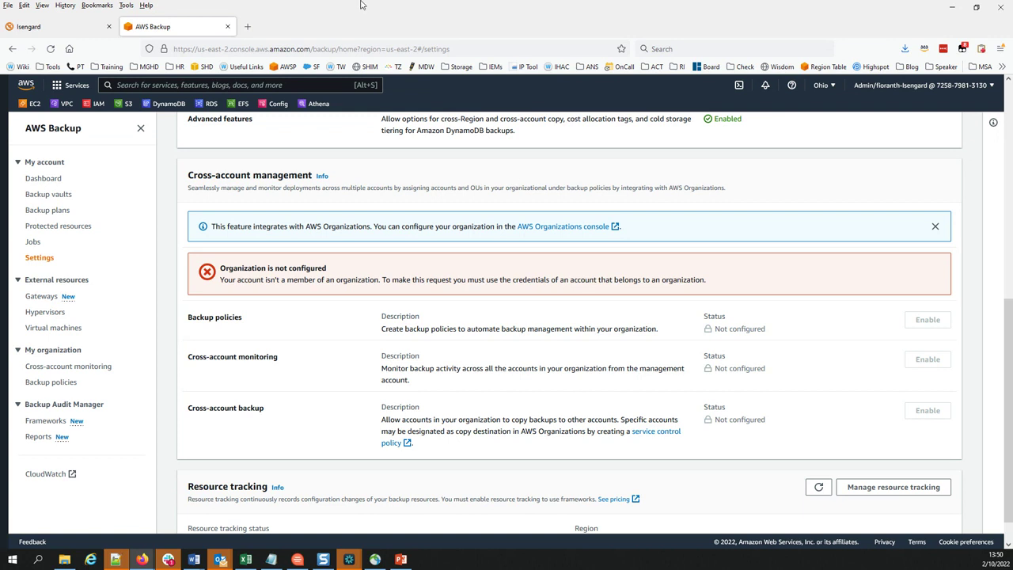
scroll(513, 173, down, 2)
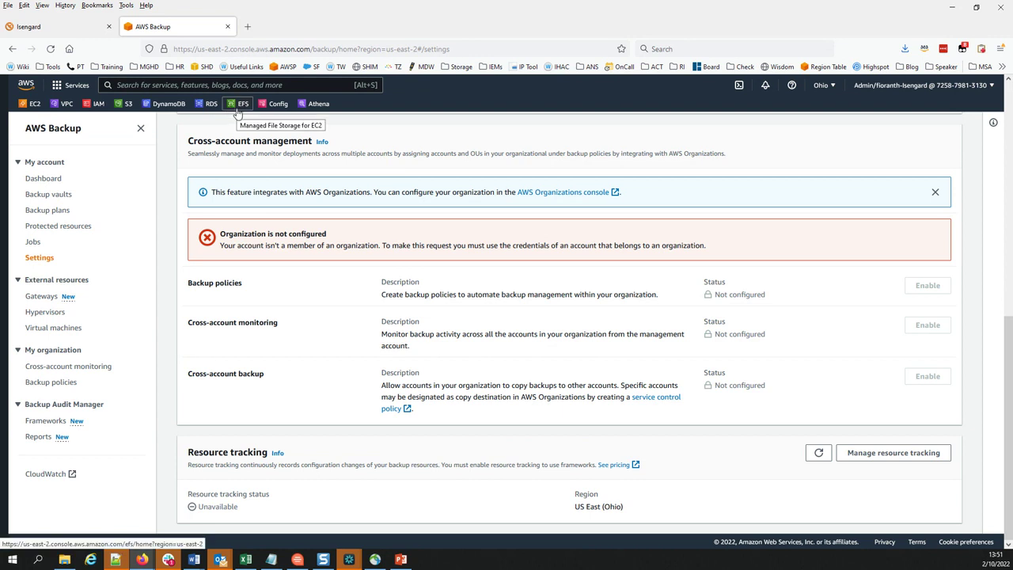
scroll(241, 185, up, 4)
scroll(240, 184, up, 2)
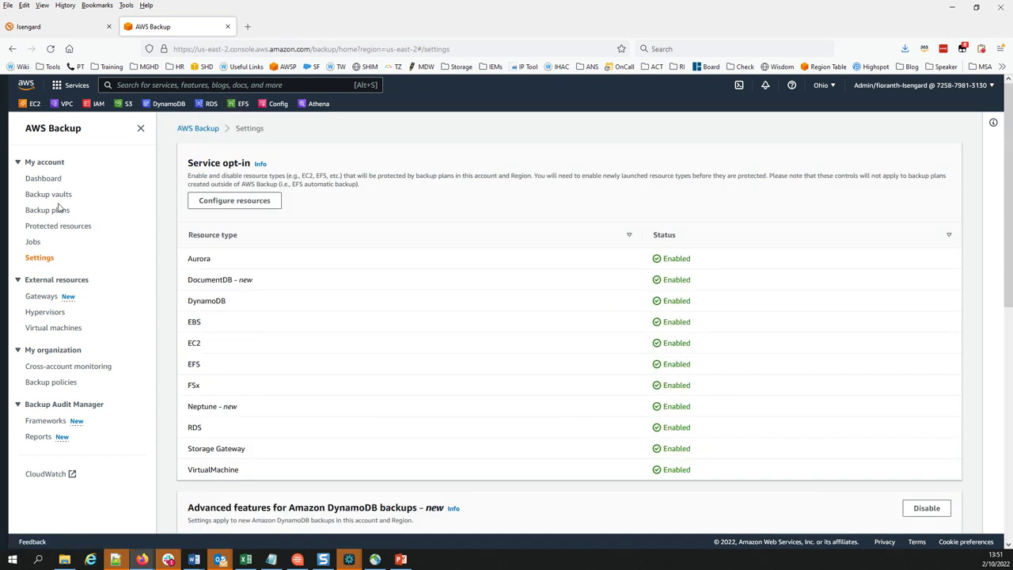
Step: Select the AWS Backup recovery point of February 10th, 2022, 5:25 AM for protected resource database-1 and start its restore
click(51, 226)
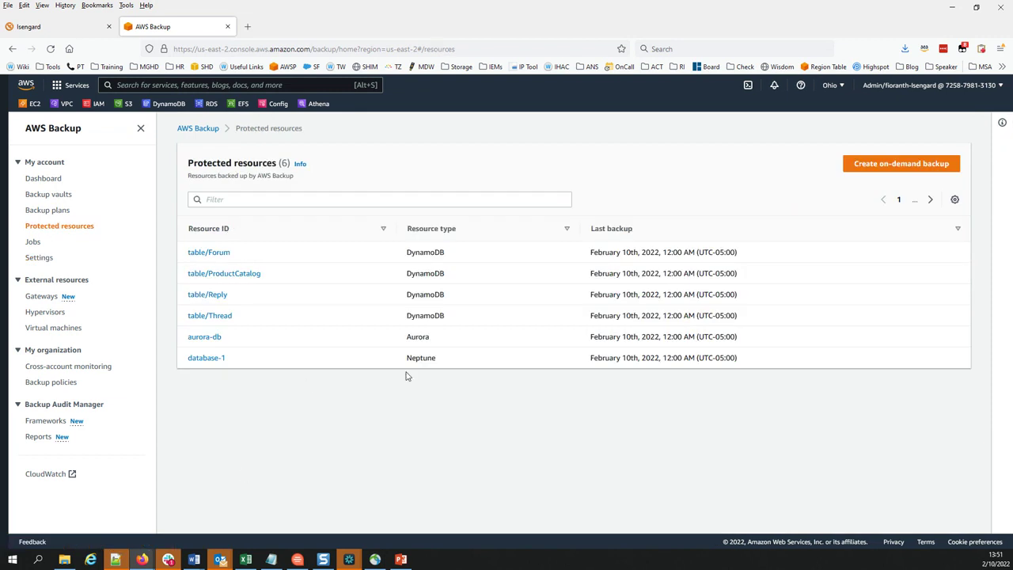
click(208, 358)
click(184, 369)
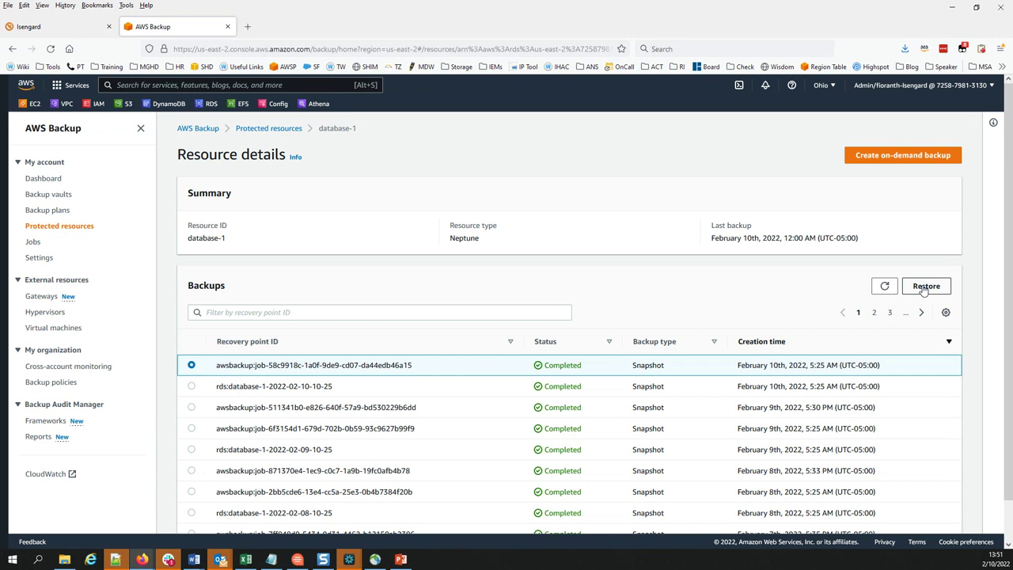
click(924, 289)
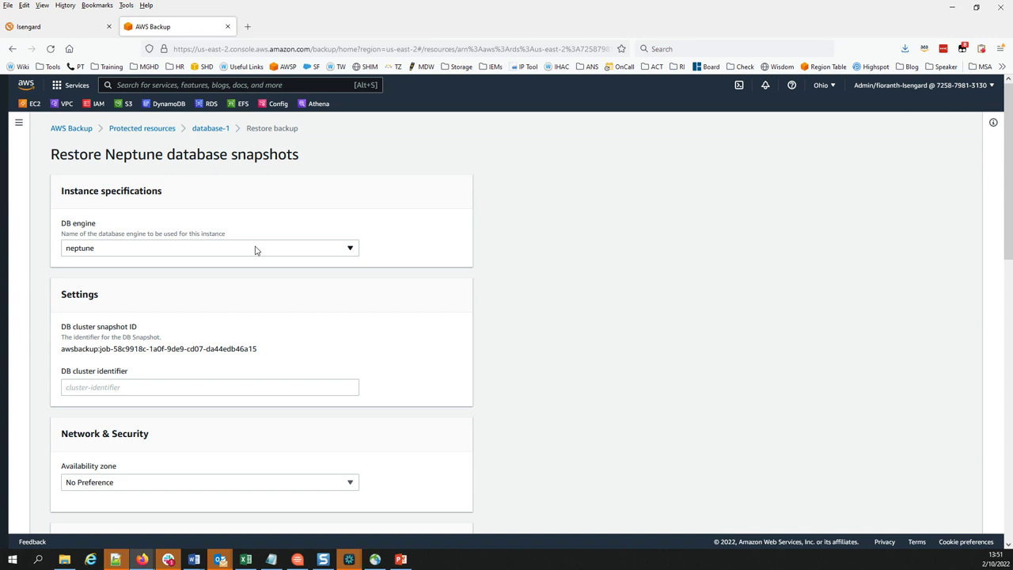
Step: Set the DB cluster identifier to cluster-test-restore and submit the Neptune snapshot restore with the remaining options at their defaults
click(218, 386)
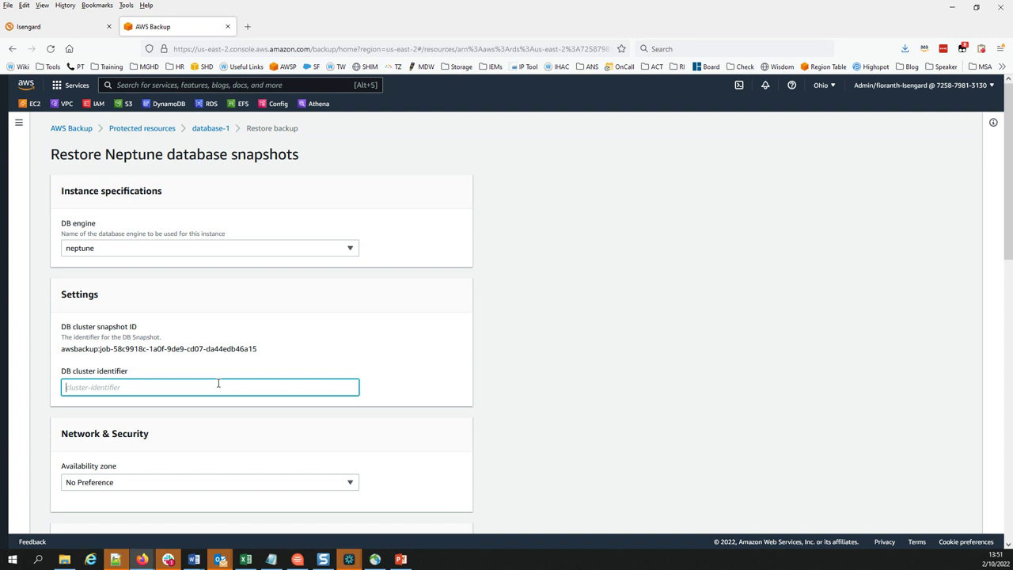
text(ce)
text(o)
text(ster-test-res)
text(tor)
scroll(218, 385, down, 5)
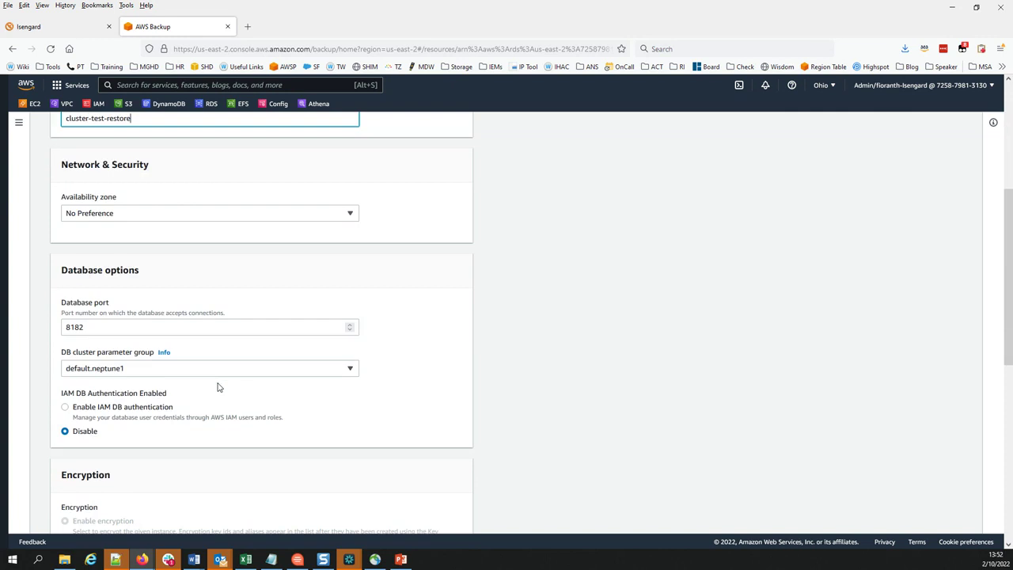
scroll(219, 387, down, 4)
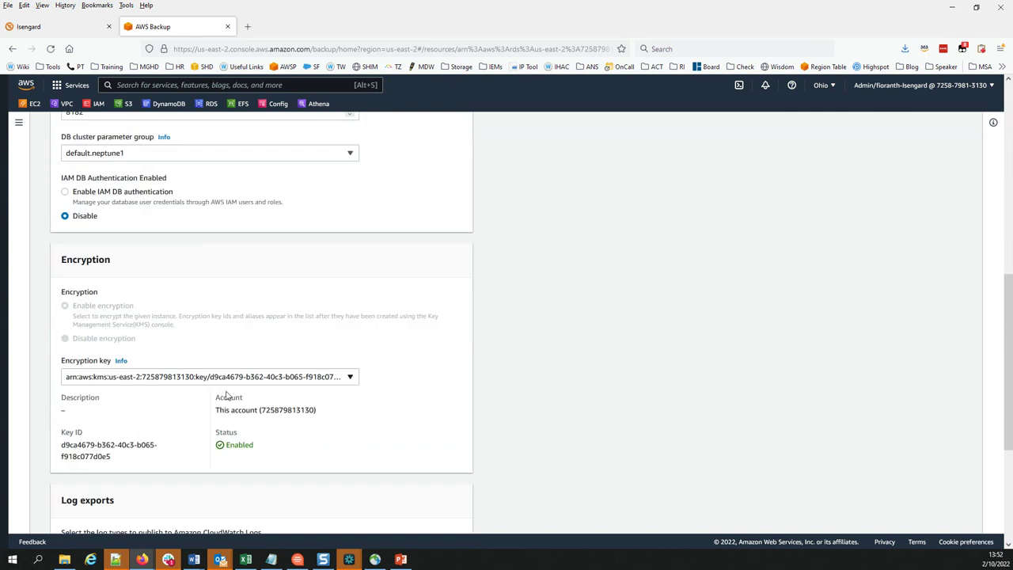
scroll(237, 400, down, 4)
click(434, 525)
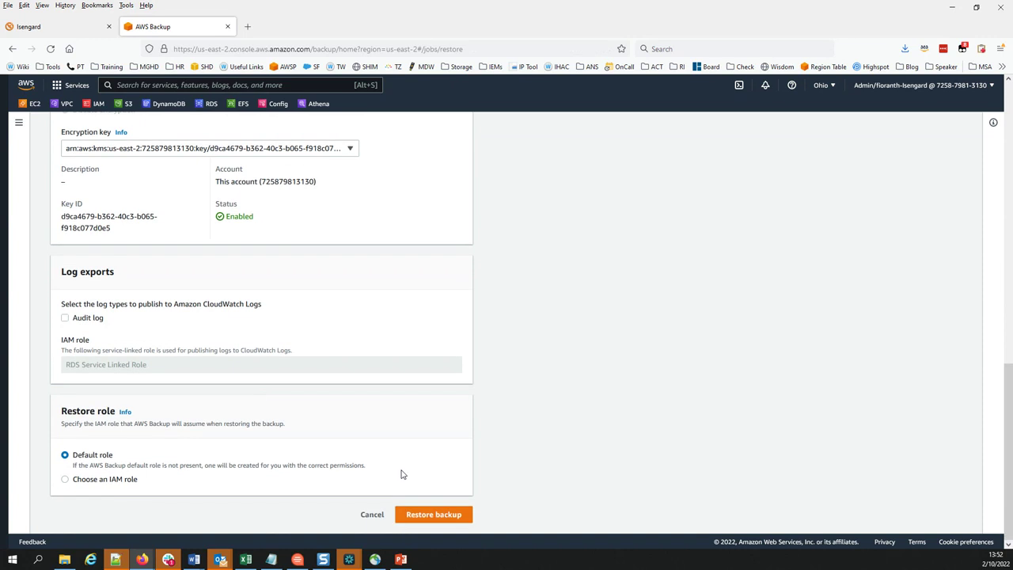
Step: Refresh the restore jobs list, and view the tags of the aurora-db cluster in Amazon RDS
click(784, 245)
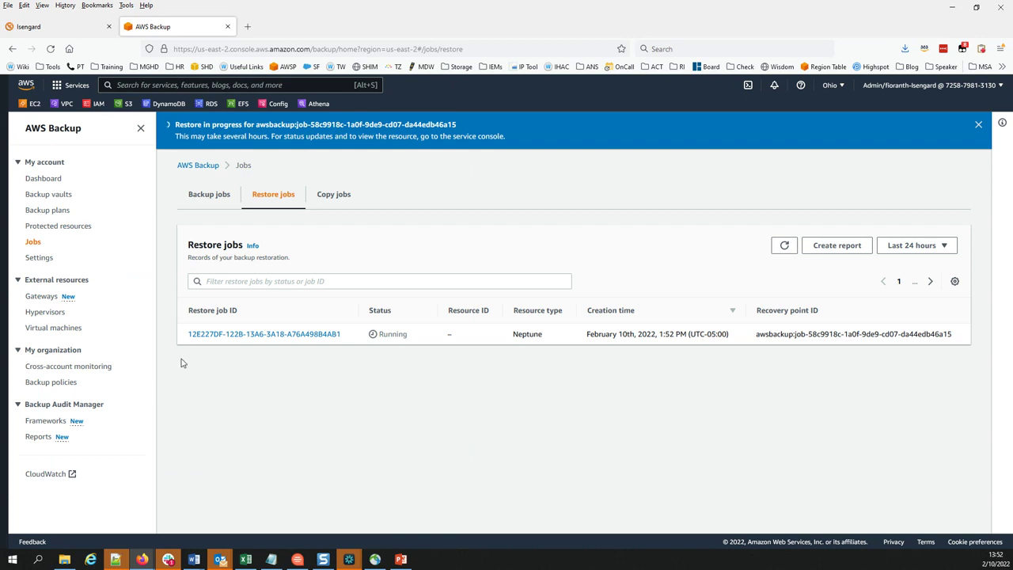
click(206, 103)
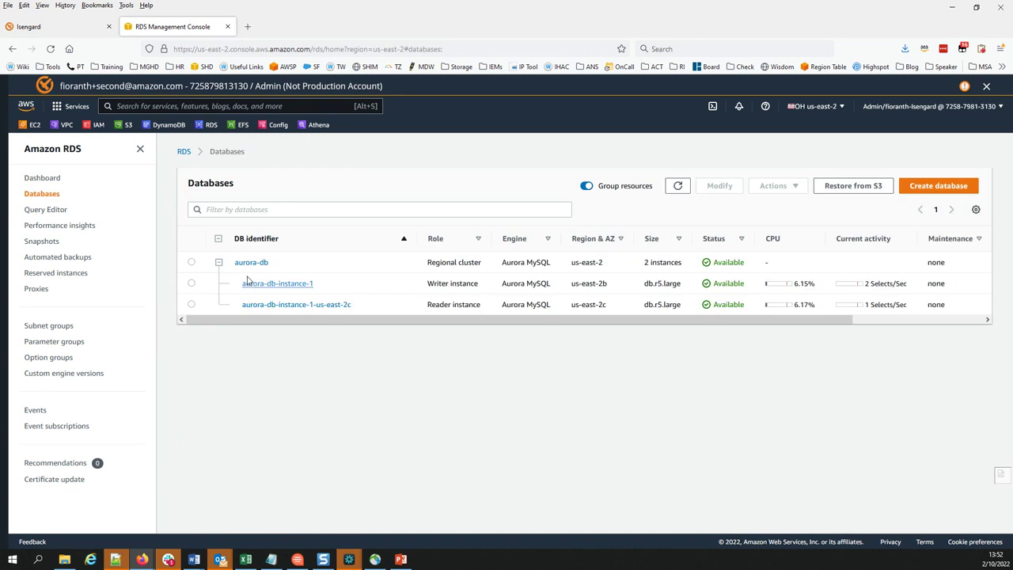
click(250, 263)
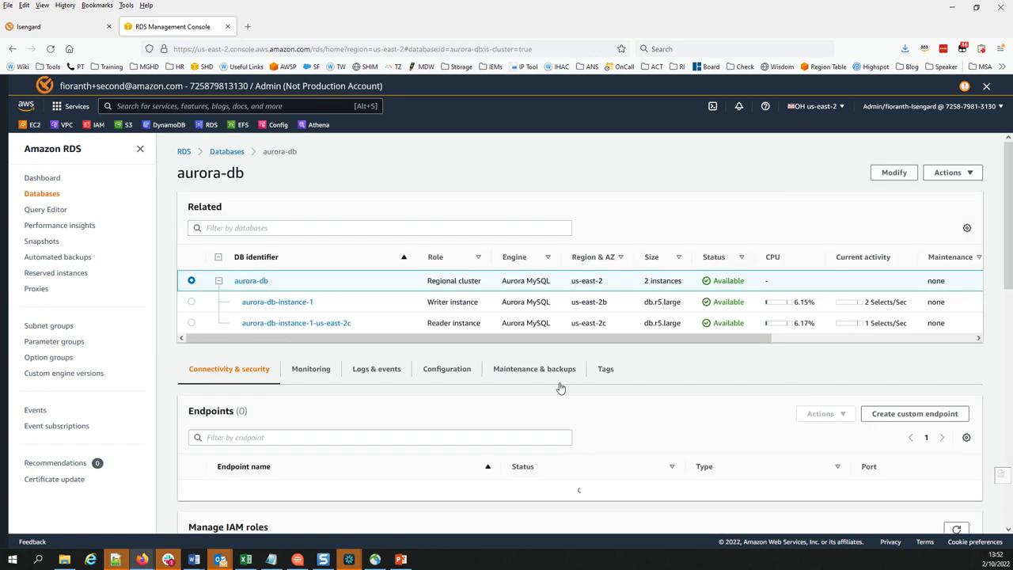
click(606, 370)
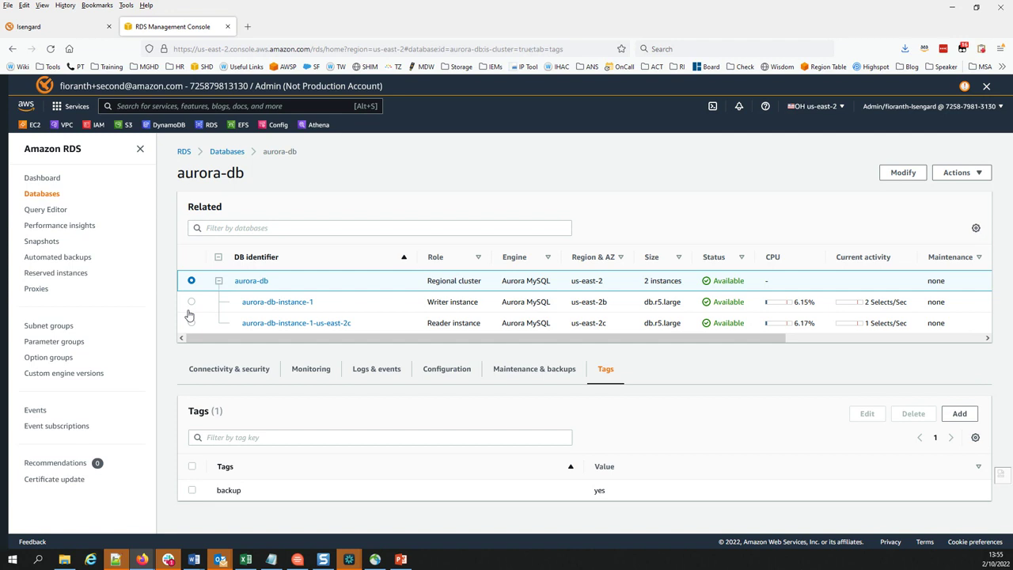
Step: Switch to the AWS Backup 2-10-2022 presentation in PowerPoint, maximized, and start the slide show from slide 36, How AWS Elastic Disaster Recovery works
click(400, 559)
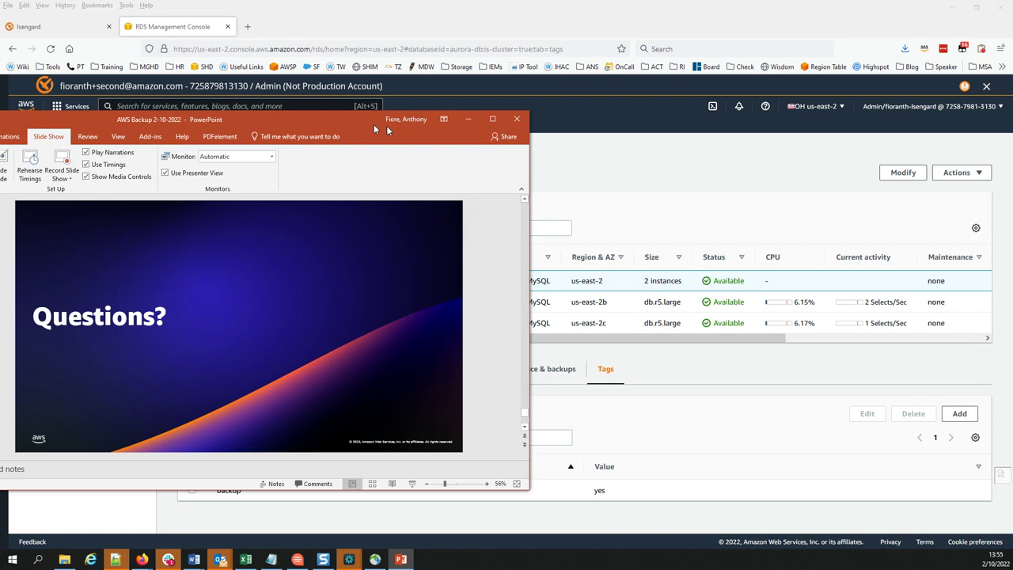
drag(387, 125, 491, 144)
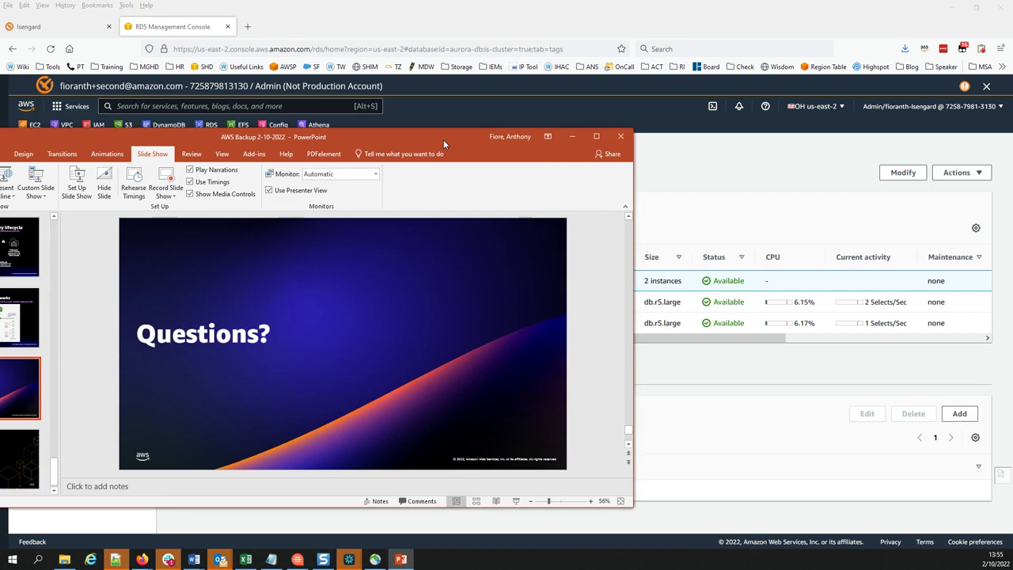
click(601, 140)
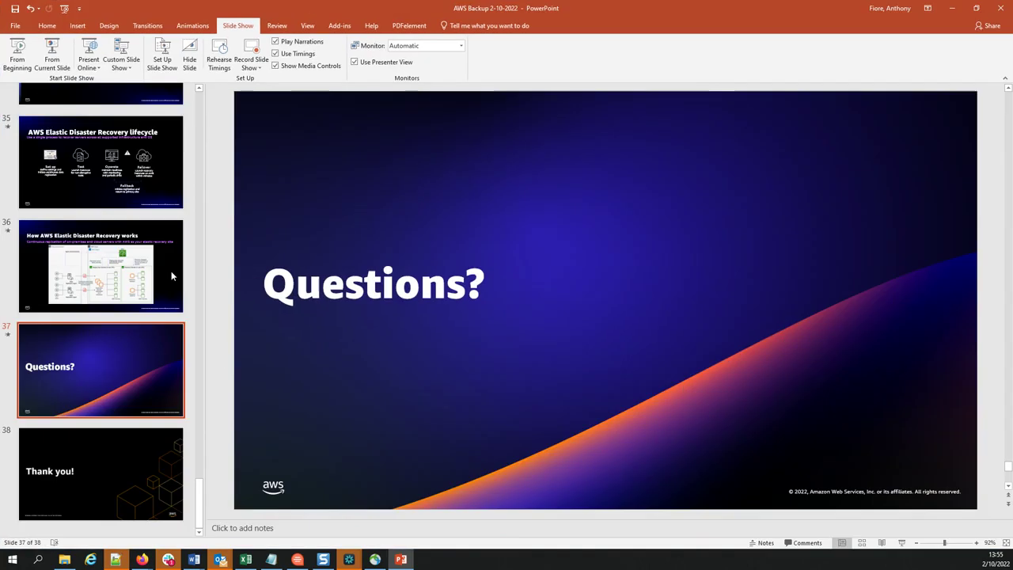
click(171, 274)
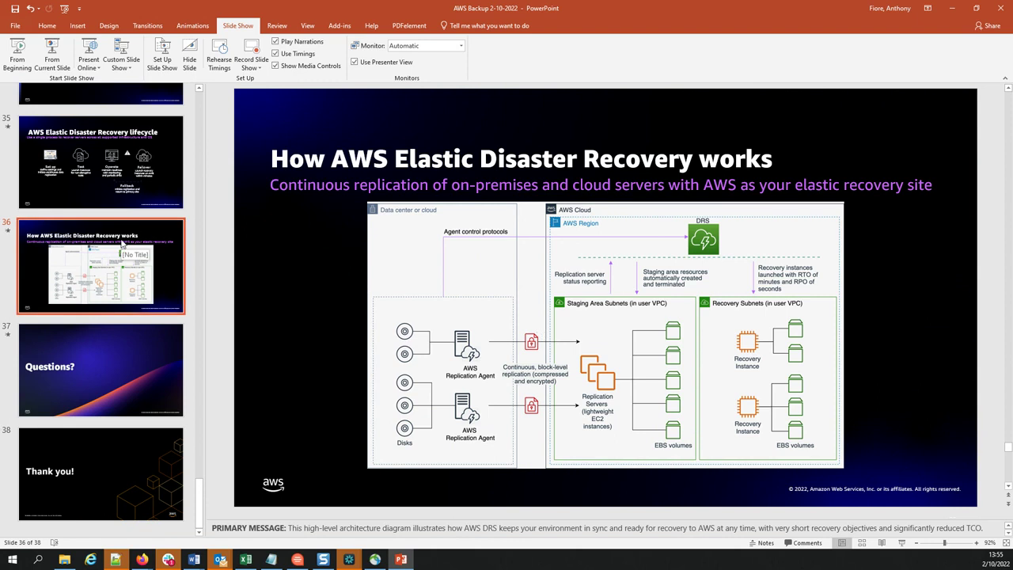
click(52, 55)
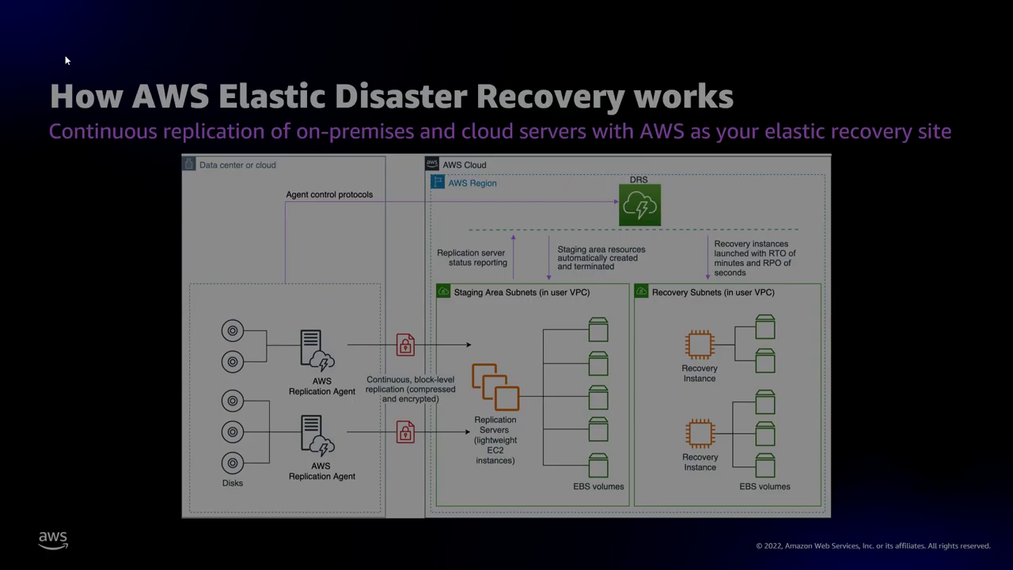